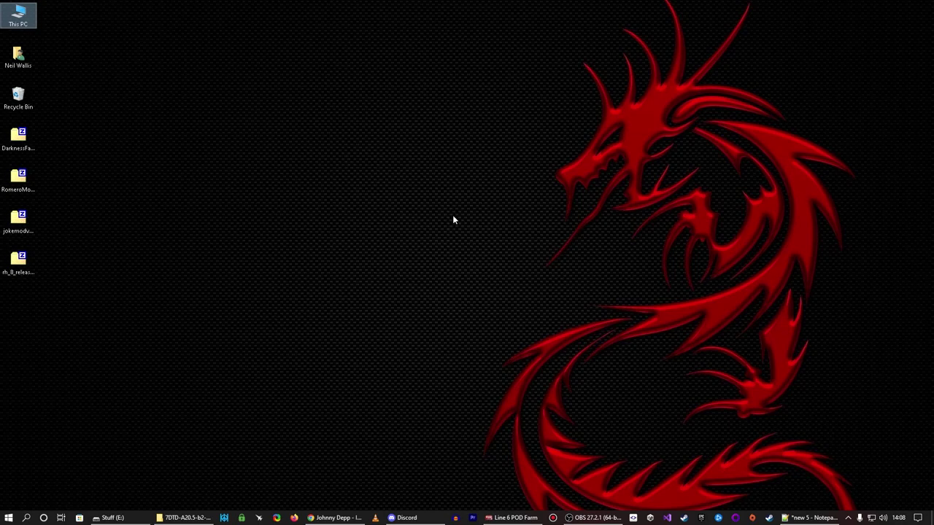
# Create a folder named 7DTDMods on the Steam (D:) drive and open it
pyautogui.click(109, 517)
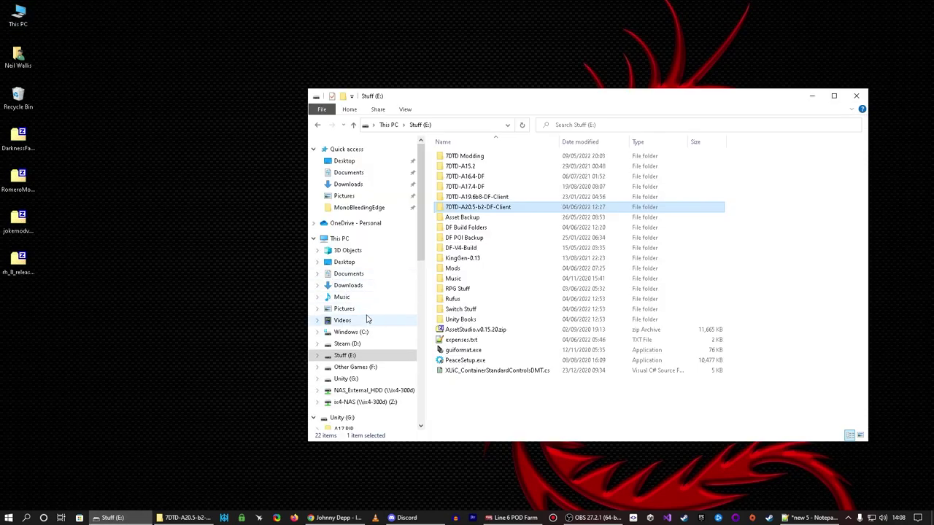
pyautogui.click(372, 343)
pyautogui.rightClick(511, 429)
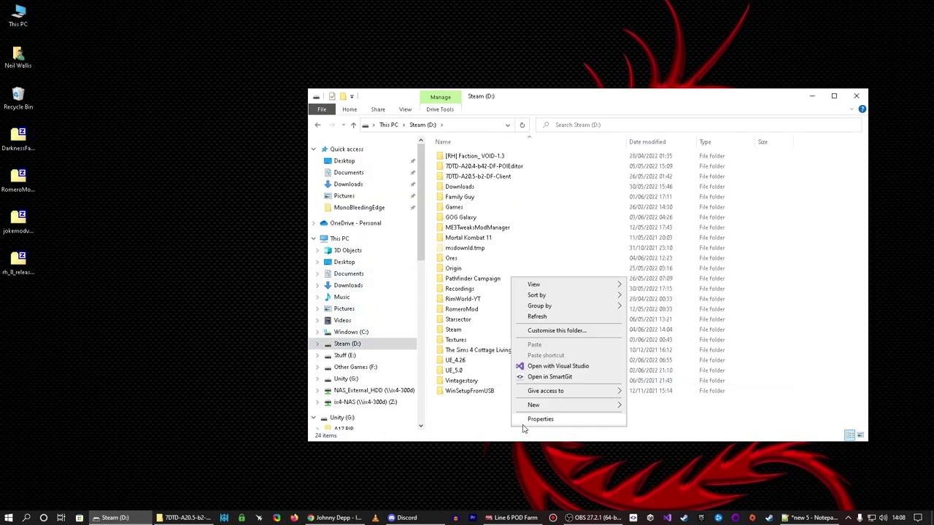
pyautogui.moveTo(584, 405)
pyautogui.click(649, 406)
pyautogui.write('7')
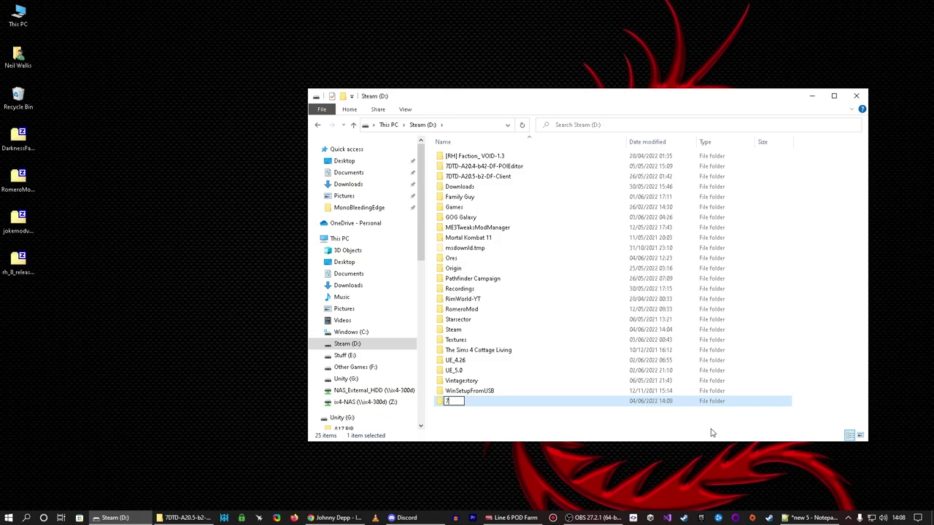
pyautogui.write('DTDMods')
pyautogui.press('Return')
pyautogui.press('Return')
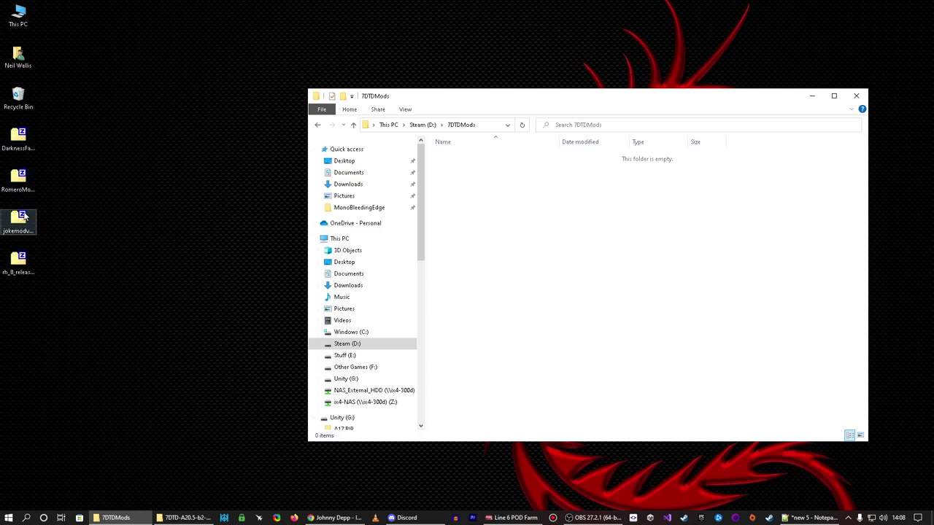
# Open the DarknessFallsA20.zip archive from the desktop and create a folder named DarknessFallsA20 inside 7DTDMods
pyautogui.doubleClick(34, 146)
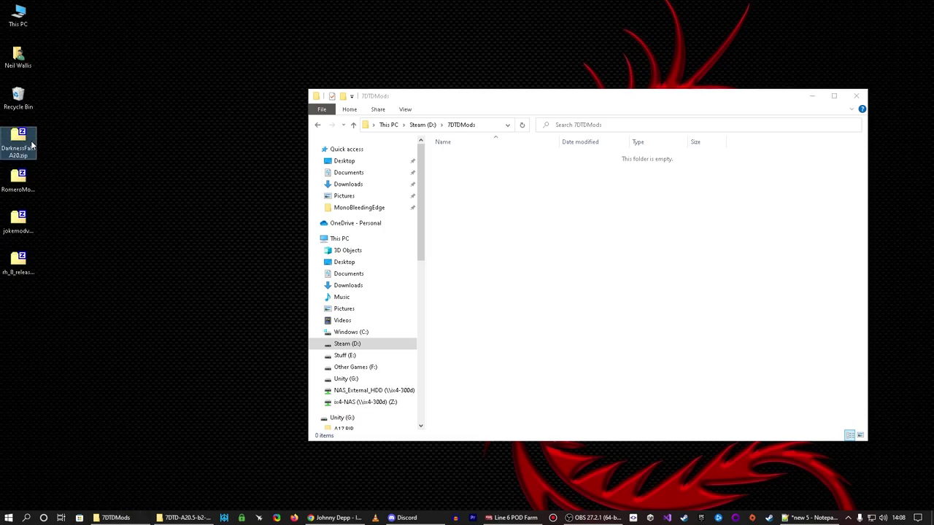
pyautogui.click(778, 232)
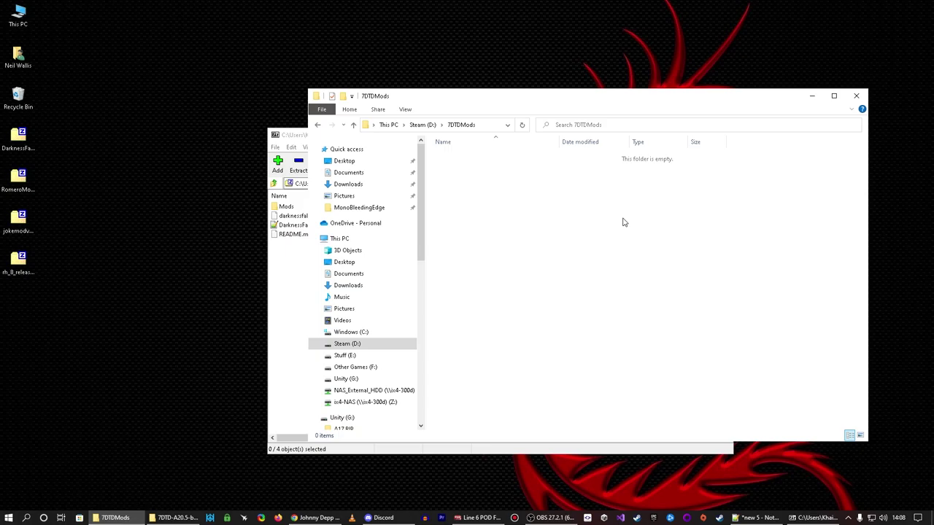
pyautogui.rightClick(482, 237)
pyautogui.moveTo(547, 376)
pyautogui.click(614, 376)
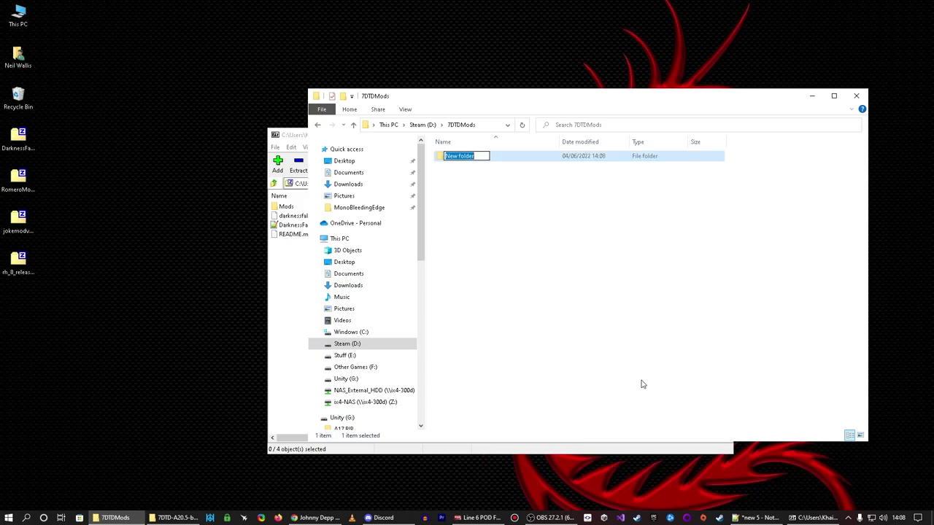
pyautogui.write('Darkness')
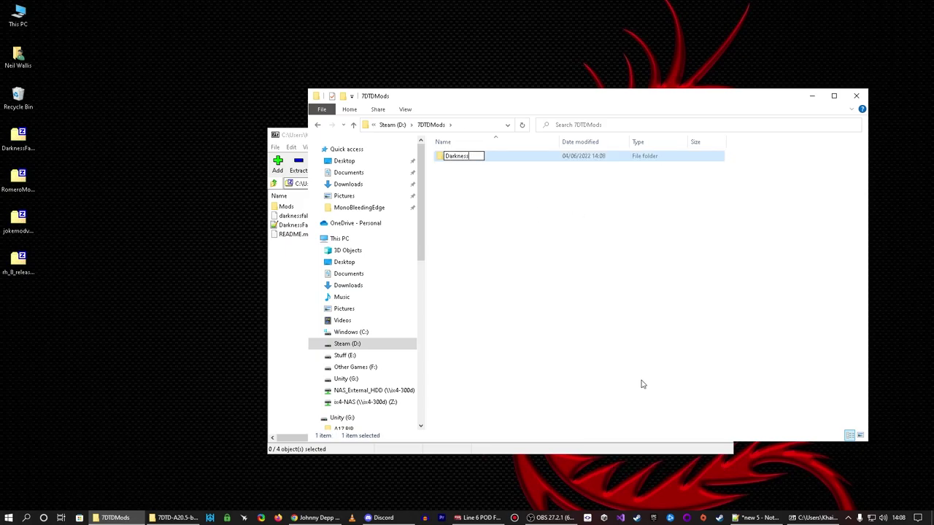
pyautogui.write('FallsA20')
pyautogui.press('Return')
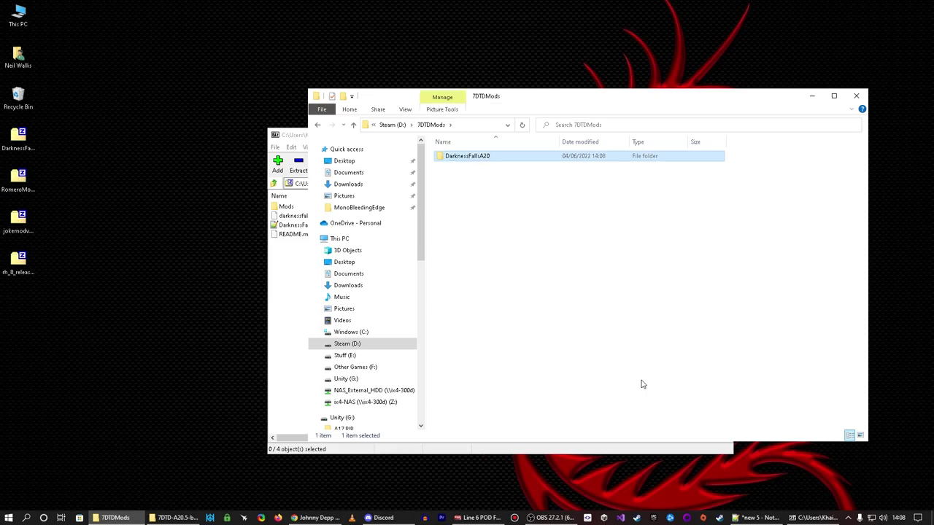
# Extract the Mods folder and darknessfalls.ico from the archive into the new DarknessFallsA20 folder
pyautogui.doubleClick(505, 155)
pyautogui.click(321, 274)
pyautogui.scroll(2, 369, 270)
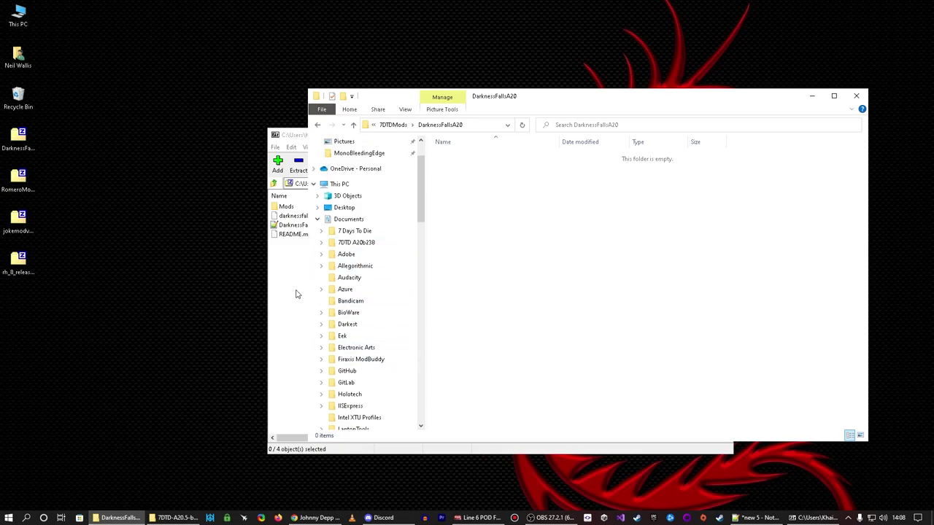
pyautogui.click(316, 218)
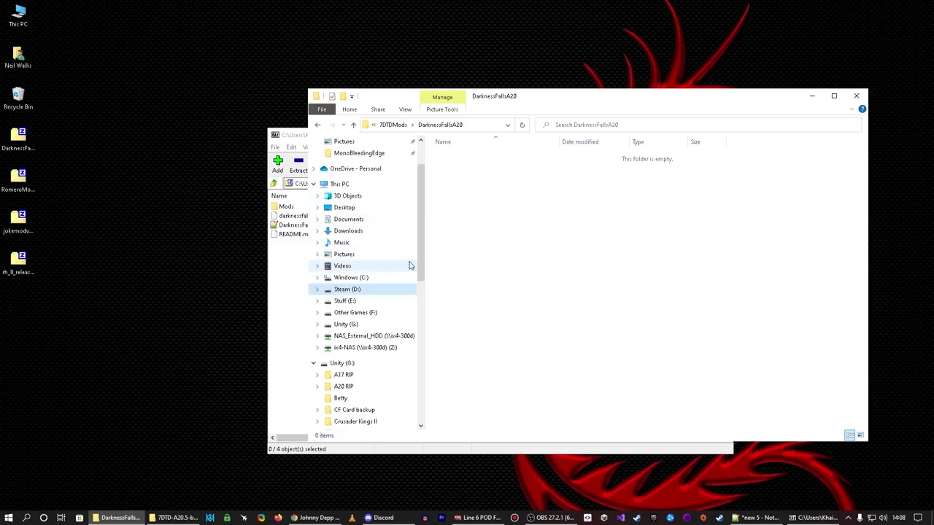
pyautogui.click(288, 259)
pyautogui.click(289, 210)
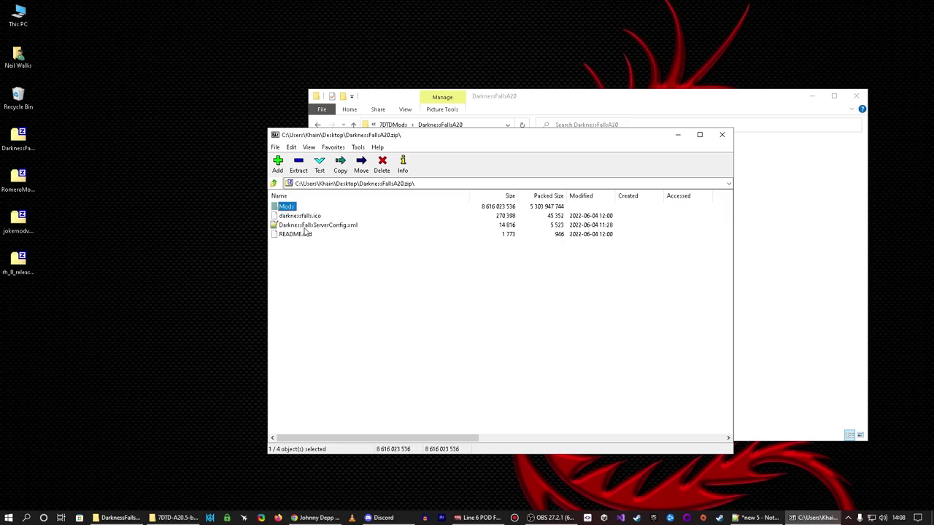
pyautogui.keyDown('ctrl'); pyautogui.click(307, 218); pyautogui.keyUp('ctrl')
pyautogui.moveTo(287, 212); pyautogui.dragTo(807, 229)
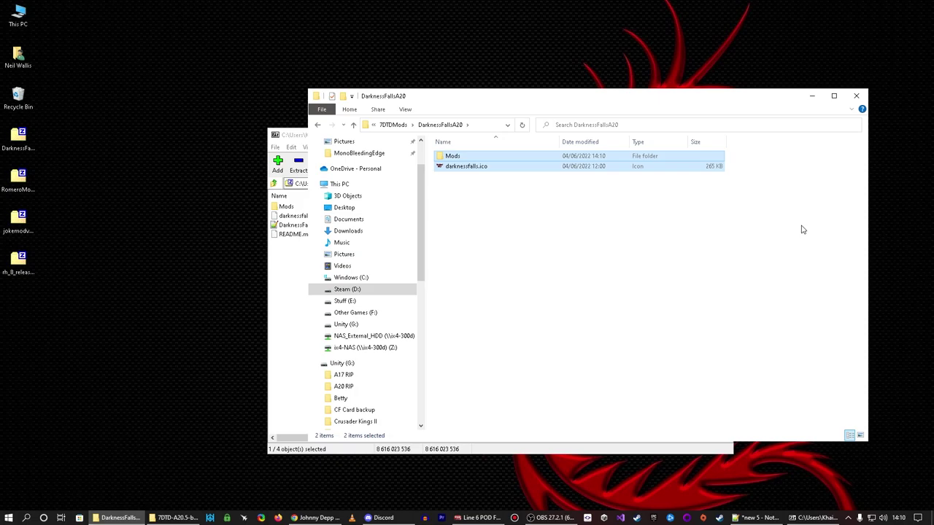
# Bring up the 7DTD-A20.5-b2-DF-Client game folder and select 7DaysToDie.exe
pyautogui.moveTo(175, 518)
pyautogui.click(212, 481)
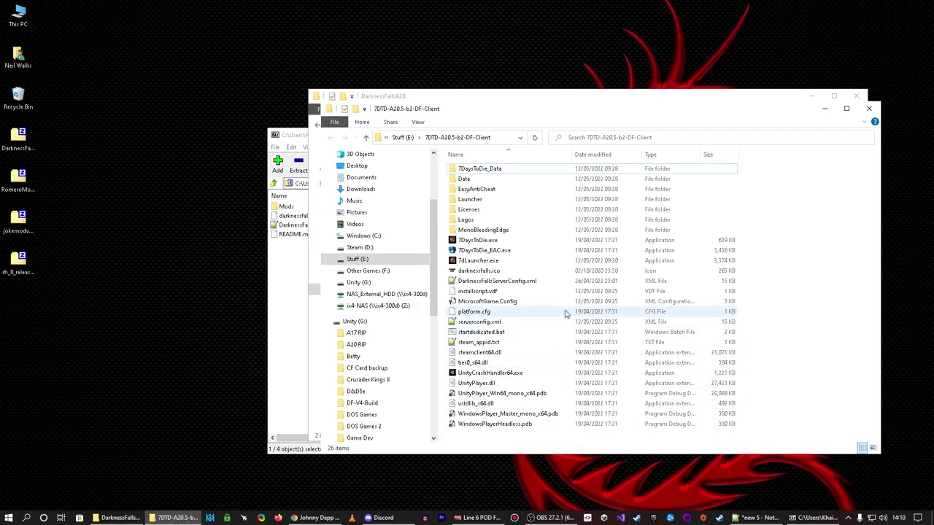
pyautogui.click(496, 243)
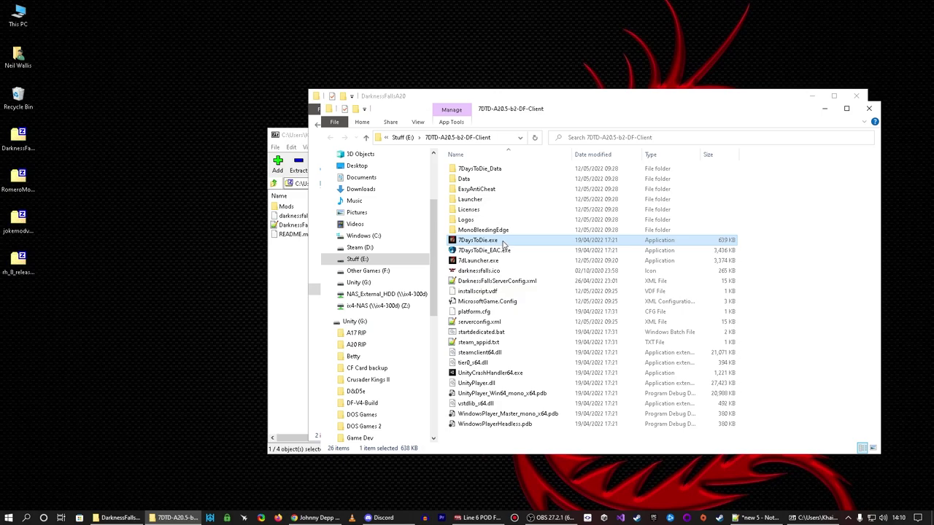
pyautogui.rightClick(502, 242)
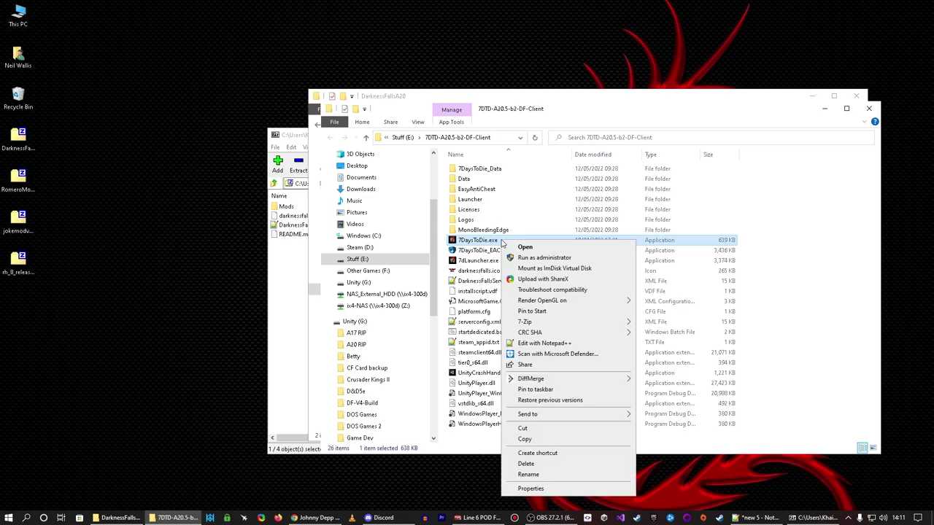
pyautogui.moveTo(586, 418)
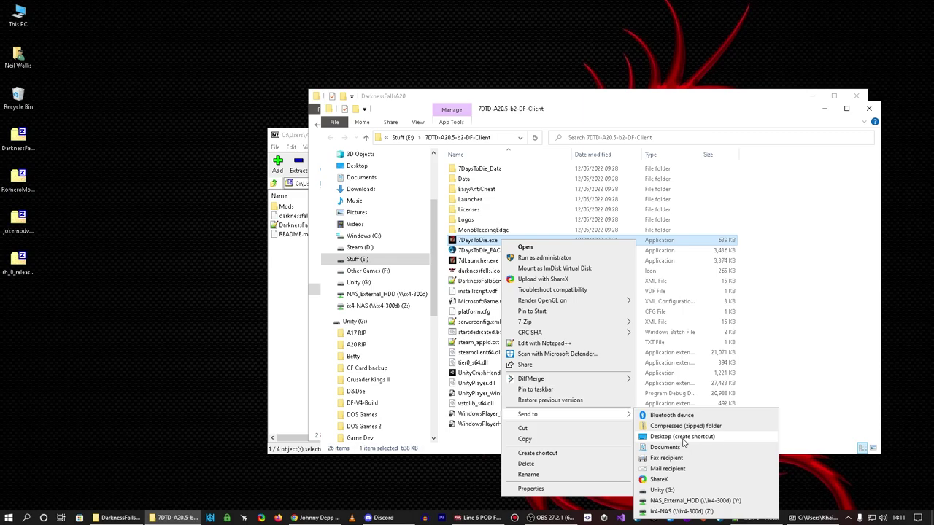
pyautogui.click(773, 192)
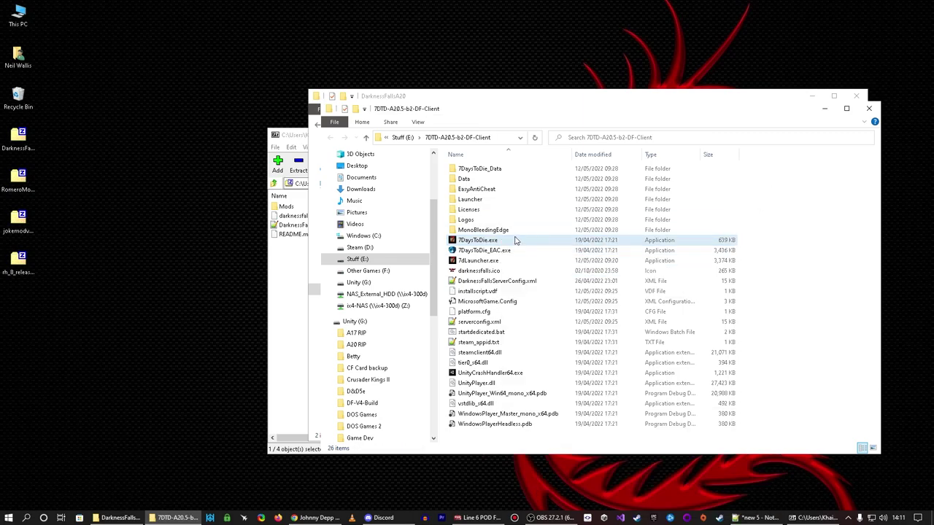
# Create a desktop shortcut for 7DaysToDie.exe
pyautogui.rightClick(516, 241)
pyautogui.rightClick(490, 241)
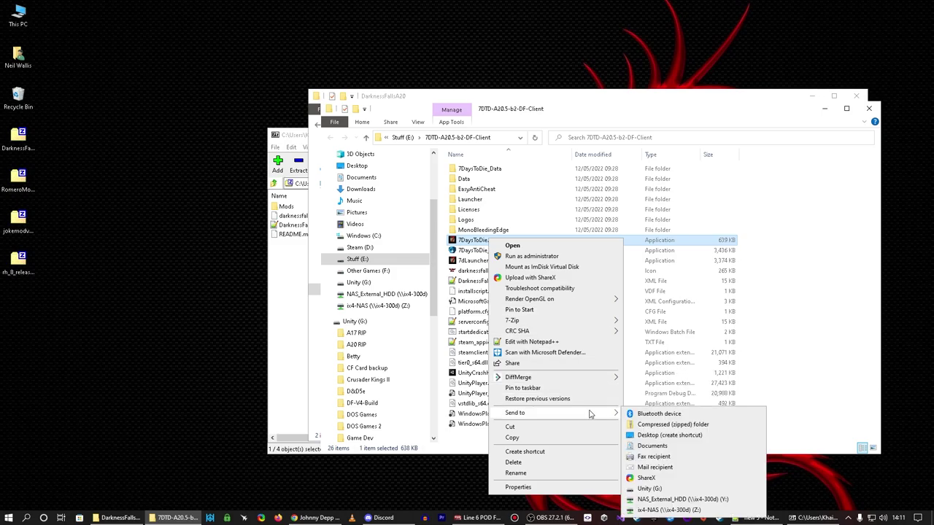
pyautogui.click(689, 436)
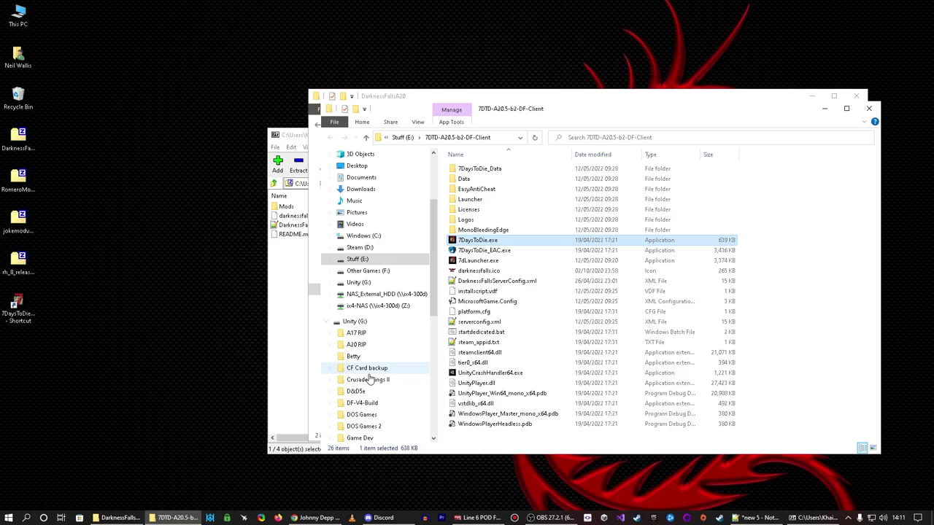
# Minimize both folder windows and close the DarknessFallsA20.zip archive window
pyautogui.click(823, 109)
pyautogui.click(813, 97)
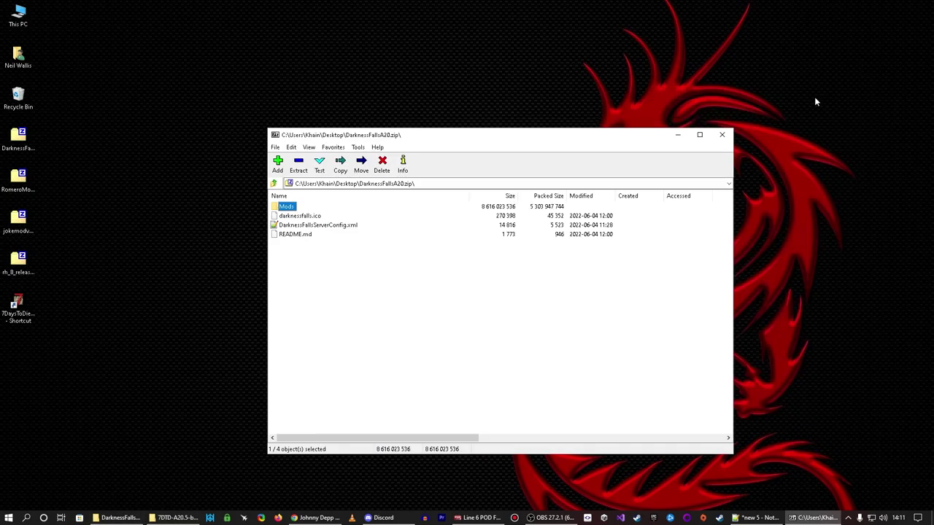
pyautogui.click(722, 134)
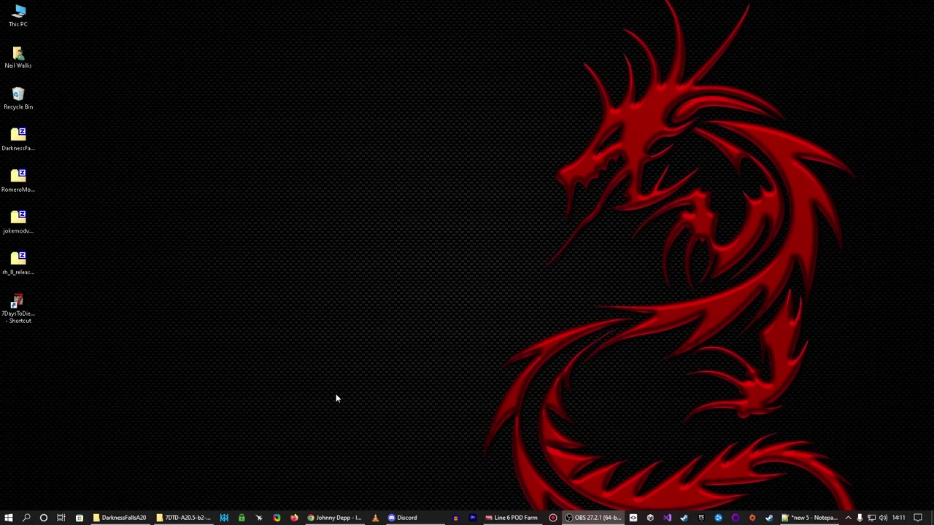
# Rename the 7DaysToDie.exe desktop shortcut as Darkness Falls
pyautogui.rightClick(18, 305)
pyautogui.click(81, 288)
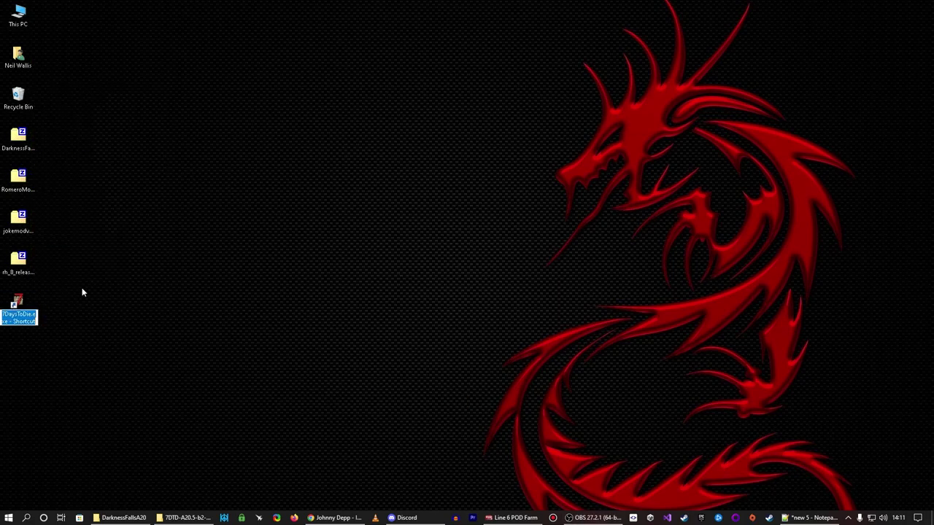
pyautogui.write('Darkn')
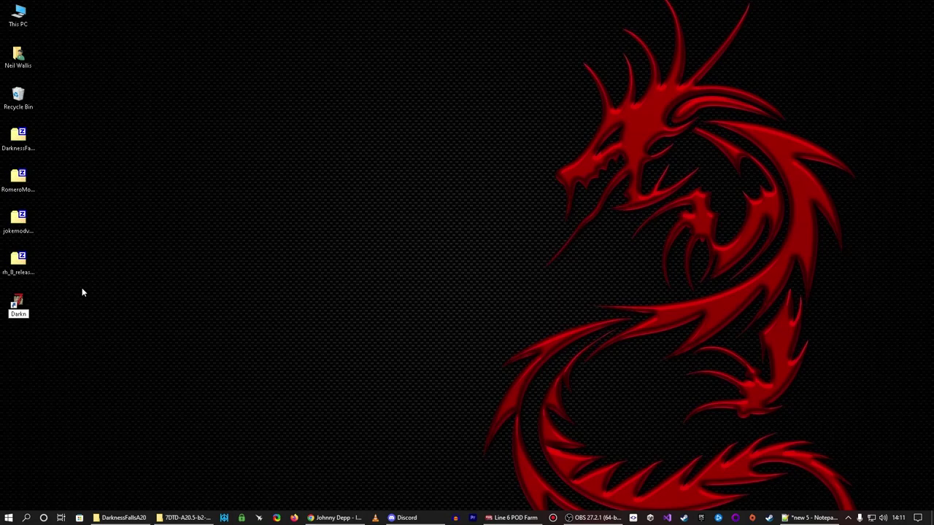
pyautogui.write('ess Falls')
pyautogui.press('Return')
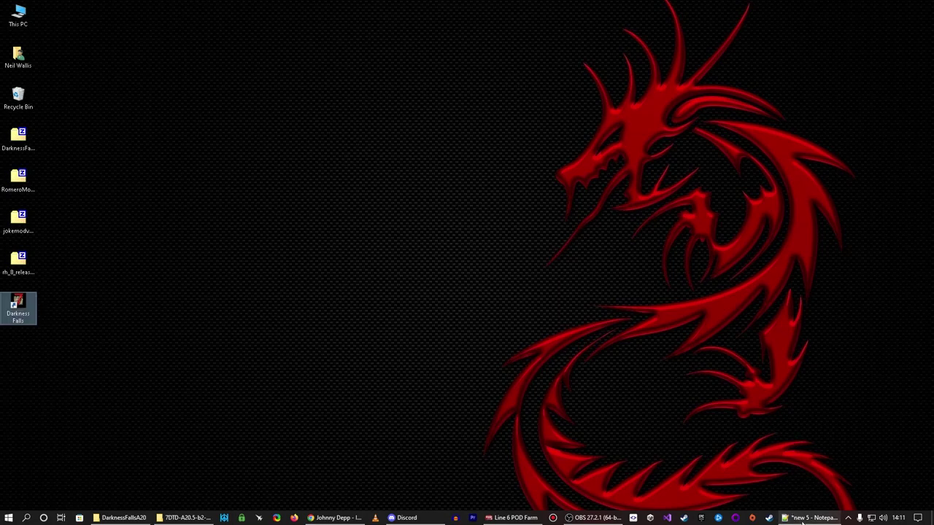
# Switch to Notepad++, copy the launch argument -UserDataFolder=x:\7DTDData, and minimize the editor
pyautogui.click(810, 518)
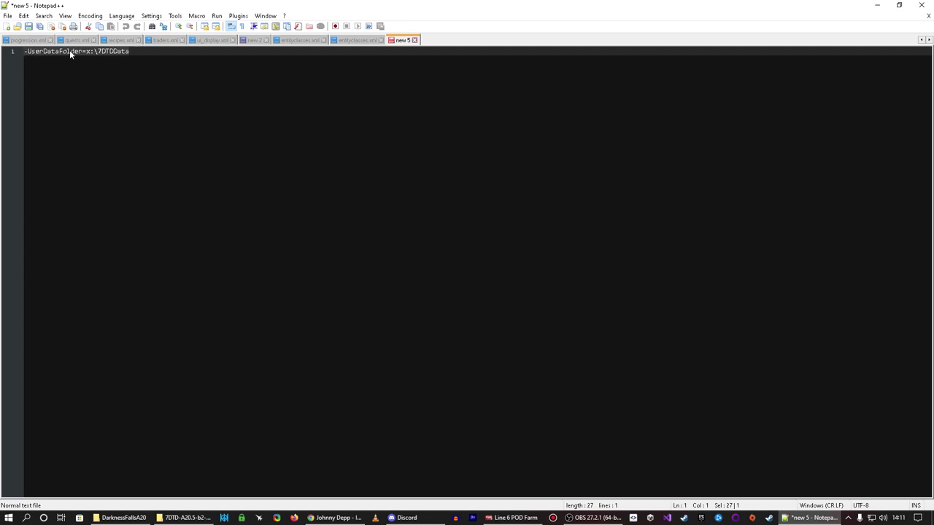
pyautogui.moveTo(139, 51); pyautogui.dragTo(25, 51)
pyautogui.hotkey('ctrl', 'c')
pyautogui.click(876, 5)
# Append the copied -UserDataFolder=x:\7DTDData argument after 7DaysToDie.exe in the Darkness Falls shortcut's target
pyautogui.rightClick(25, 302)
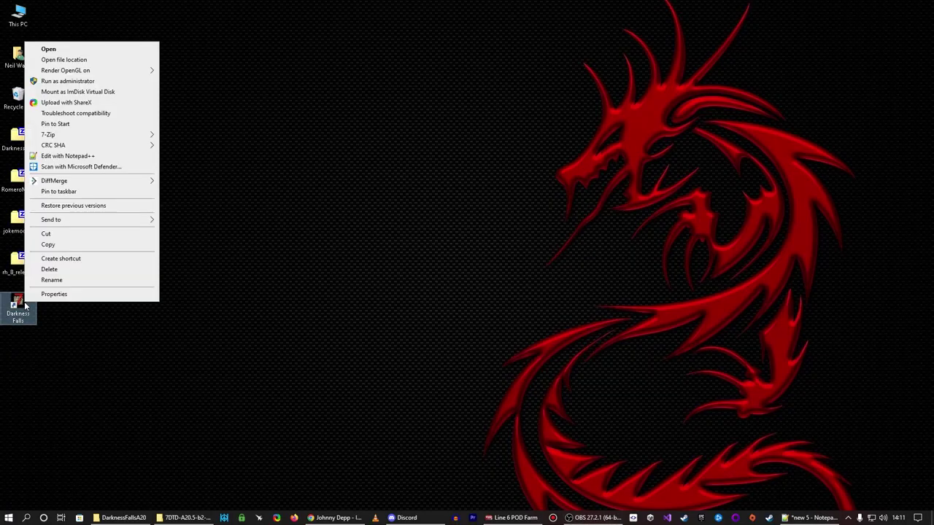
pyautogui.click(62, 296)
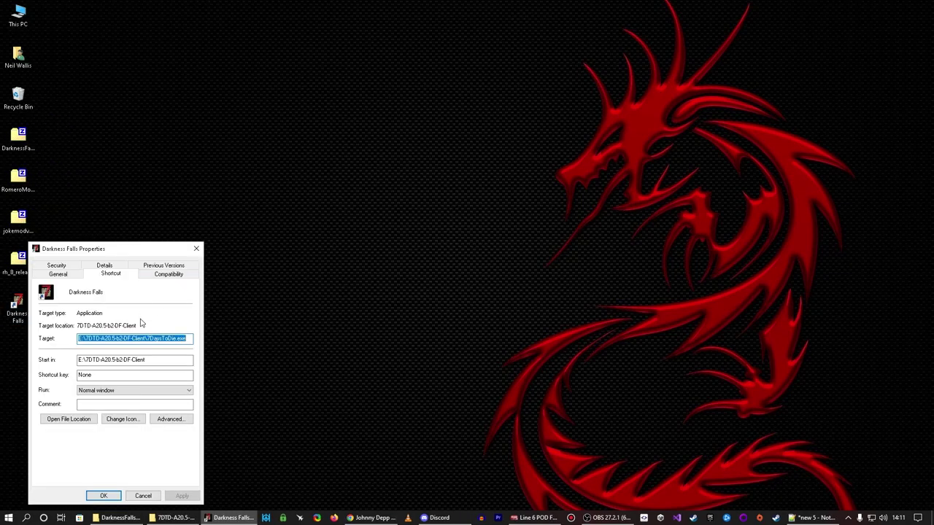
pyautogui.click(187, 339)
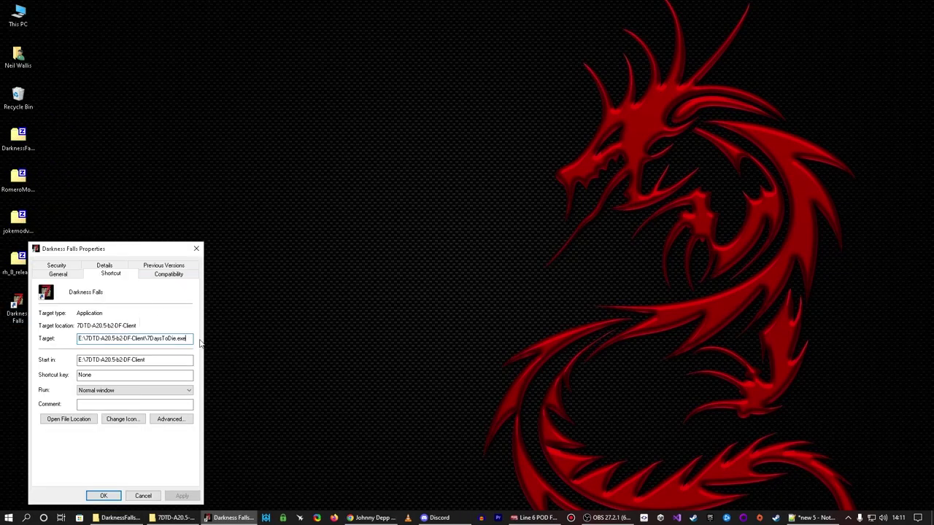
pyautogui.hotkey('ctrl', 'v')
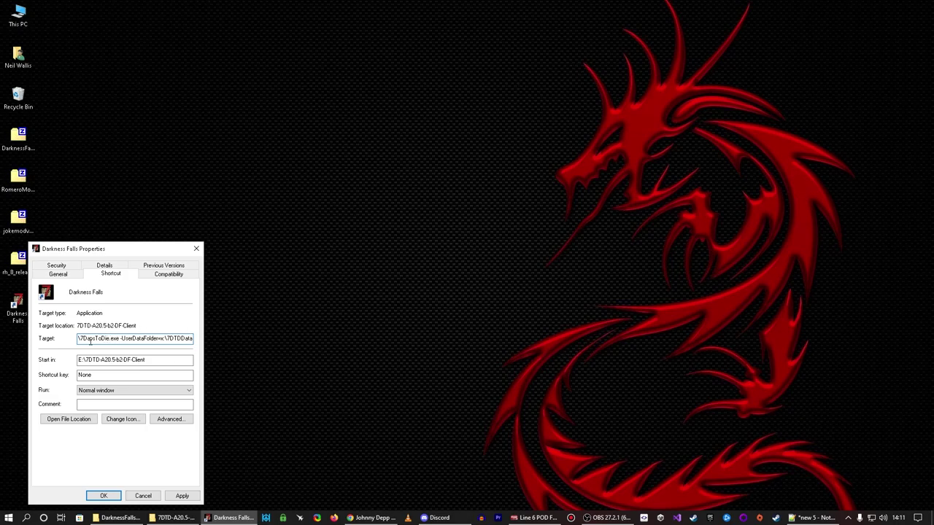
# Bring up the DarknessFallsA20 folder window and copy its path, D:\7DTDMods\DarknessFallsA20
pyautogui.moveTo(129, 519)
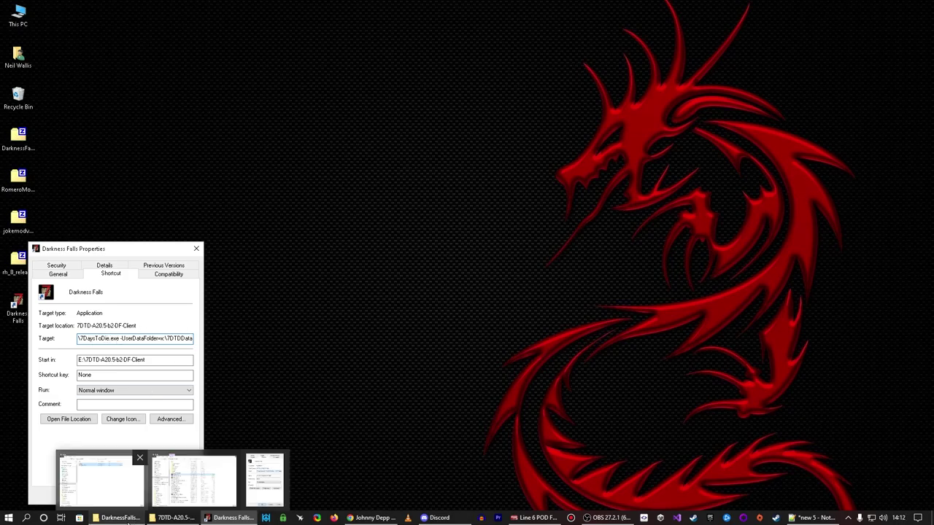
pyautogui.click(102, 478)
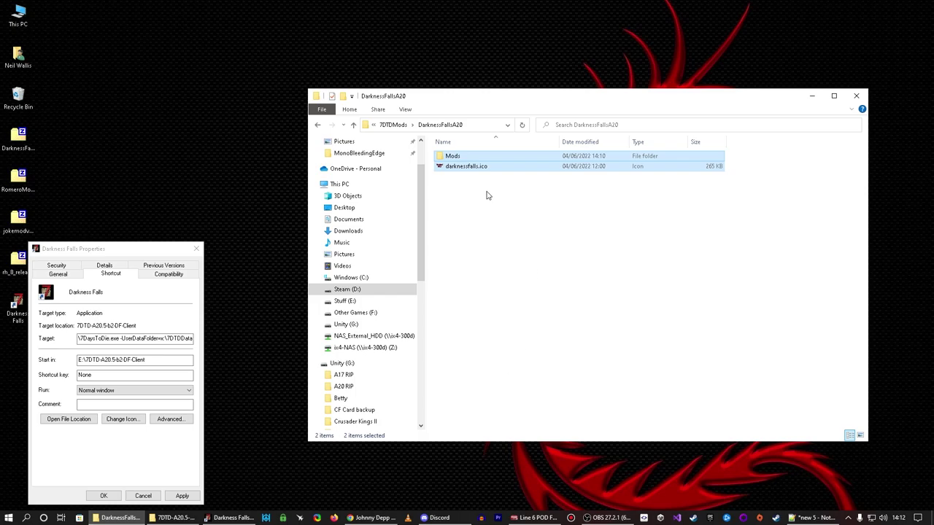
pyautogui.click(498, 166)
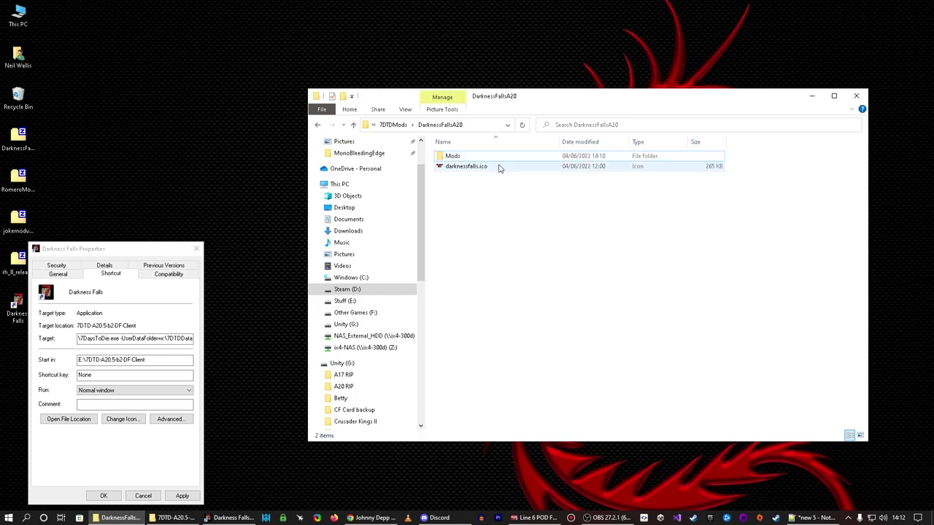
pyautogui.click(478, 124)
pyautogui.hotkey('ctrl', 'c')
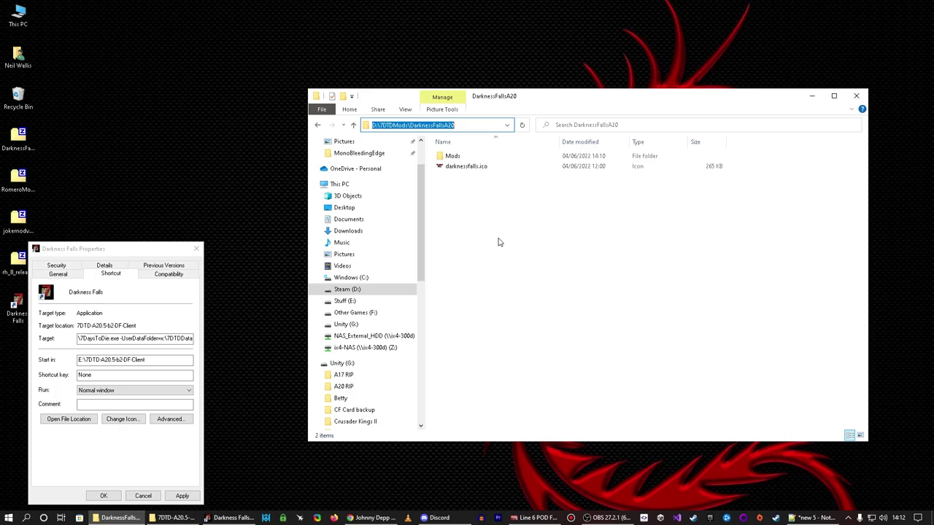
# Replace x:\7DTDData in the Darkness Falls shortcut's target with D:\7DTDMods\DarknessFallsA20, apply it, and clear both windows from the desktop
pyautogui.click(178, 338)
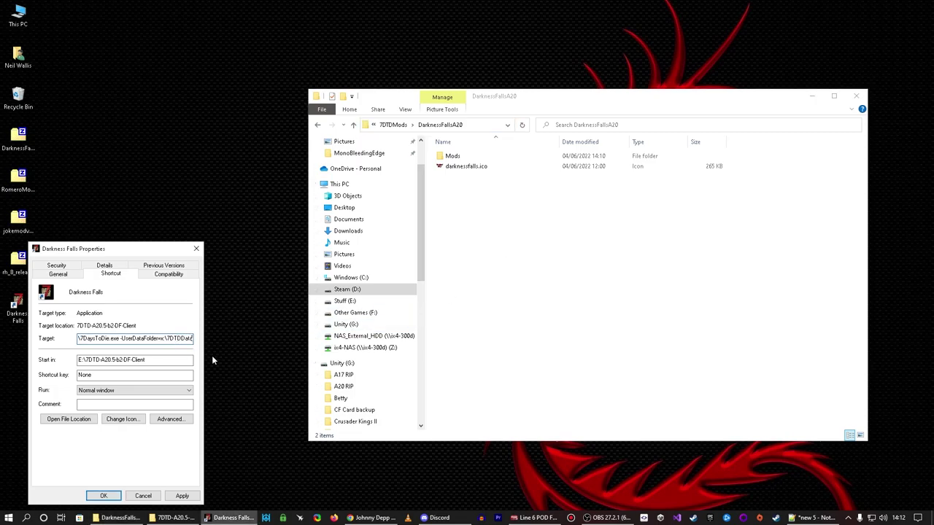
pyautogui.press('Left')
pyautogui.press('Left')
pyautogui.press('Left')
pyautogui.press('Left')
pyautogui.press('Left')
pyautogui.press('Left')
pyautogui.press('Left')
pyautogui.press('Left')
pyautogui.press('Left')
pyautogui.press('Left')
pyautogui.press('Left')
pyautogui.press('Left')
pyautogui.press('Left')
pyautogui.hotkey('ctrl', 'v')
pyautogui.click(183, 496)
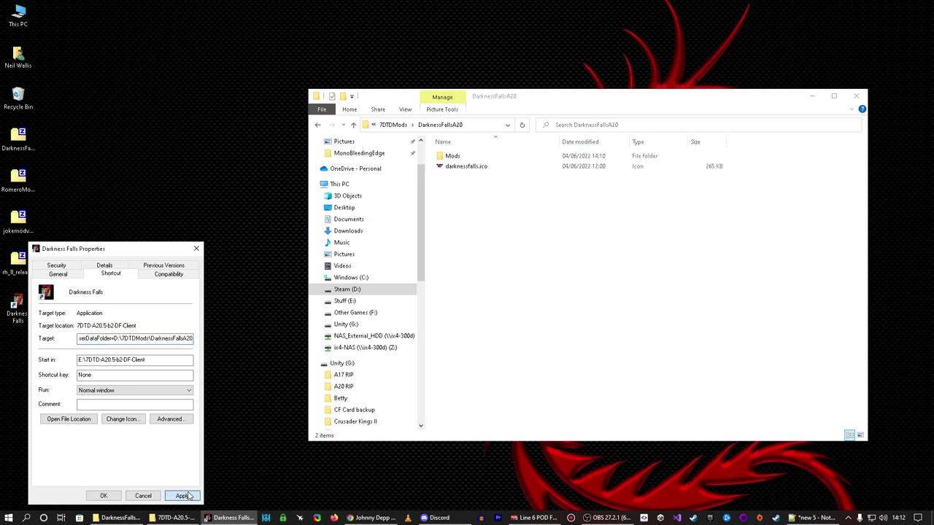
pyautogui.click(812, 95)
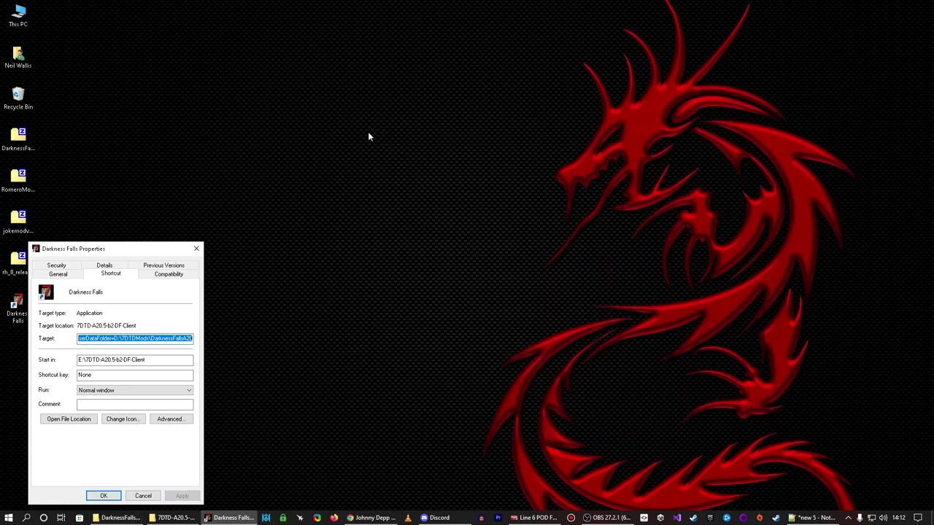
pyautogui.click(196, 249)
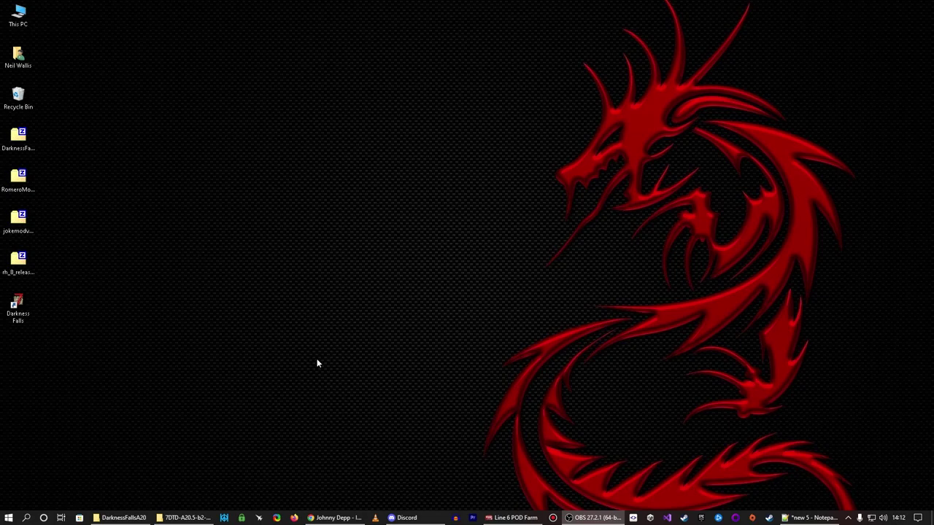
# Launch Darkness Falls from its desktop shortcut and start a new game in the DFalls-Large1-CP world with the preset Aiden profile
pyautogui.doubleClick(28, 318)
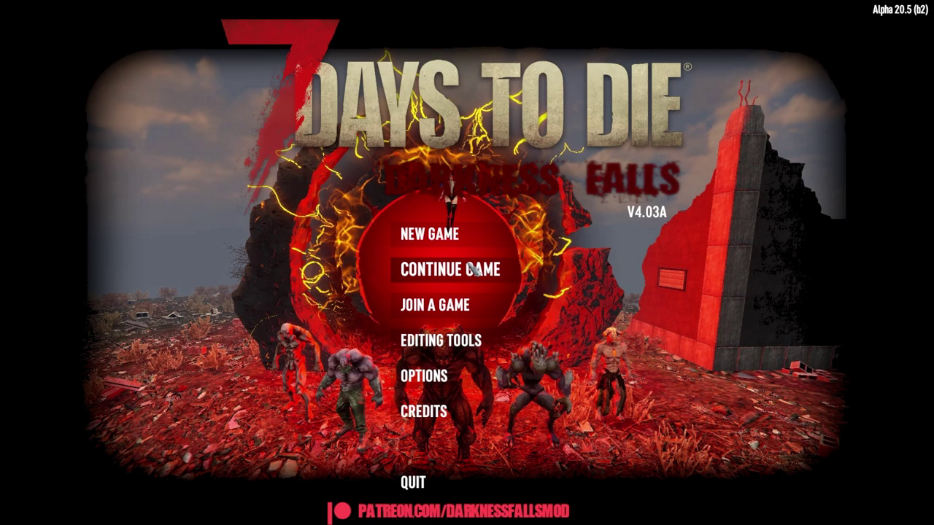
pyautogui.click(471, 236)
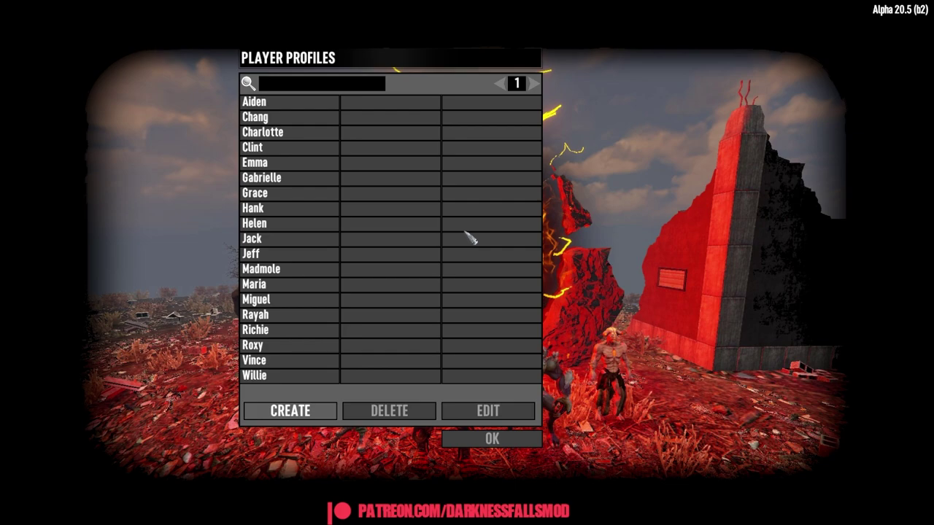
pyautogui.click(293, 101)
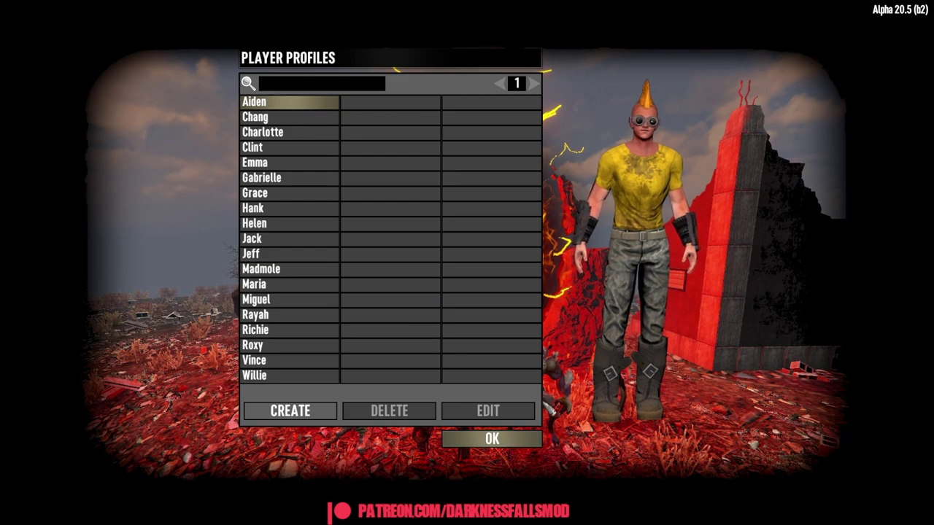
pyautogui.click(492, 438)
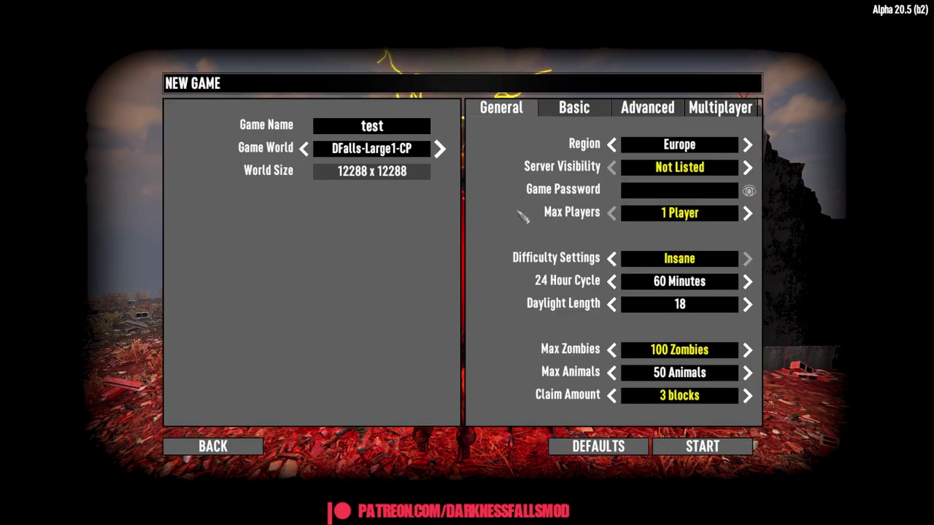
pyautogui.click(722, 447)
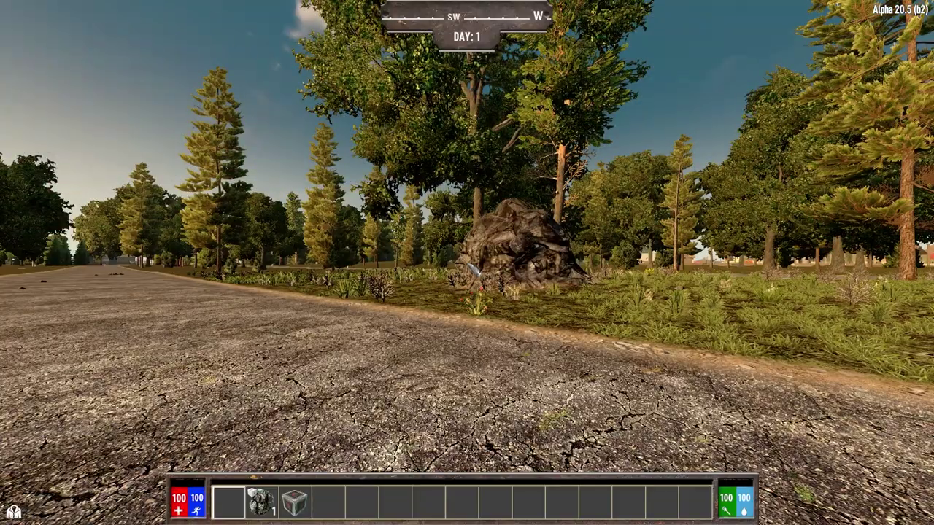
# Spawn into the world, examine the in-game console log for errors, and leave the game
pyautogui.click(471, 422)
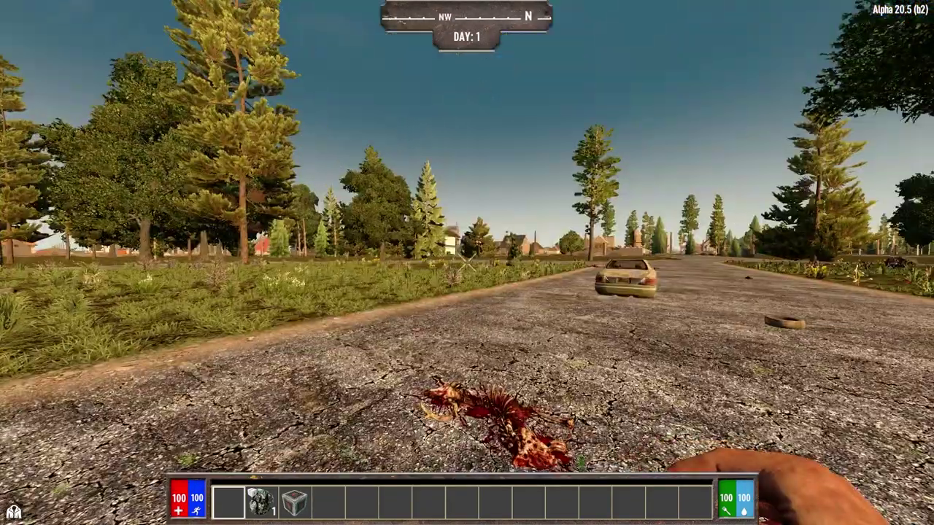
pyautogui.click(467, 415)
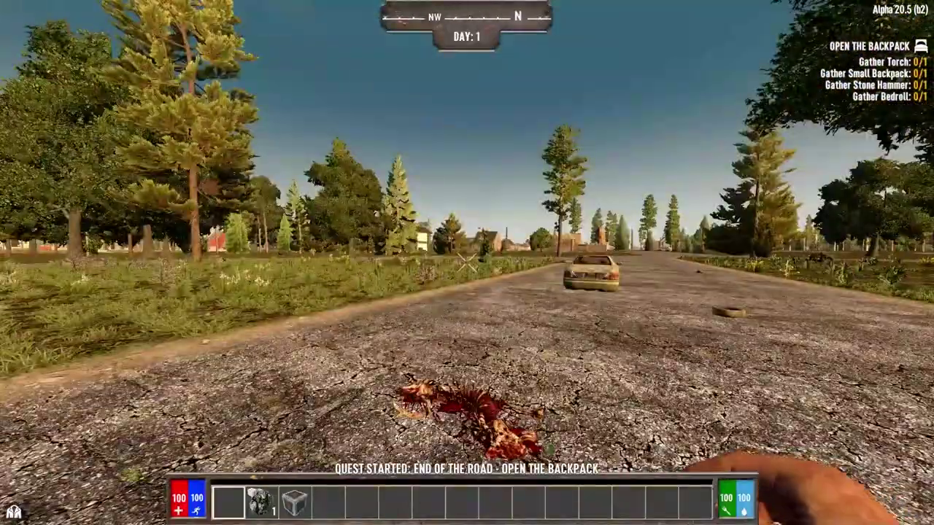
pyautogui.press('F1')
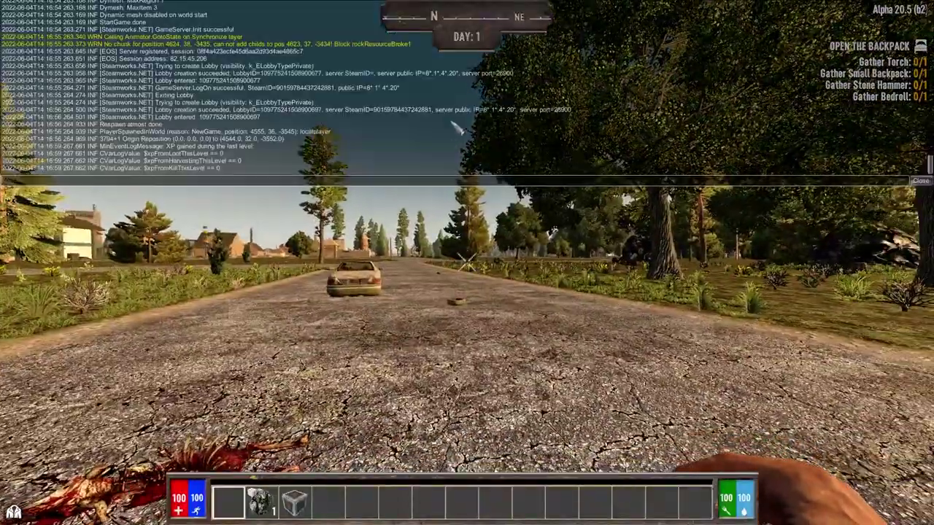
pyautogui.scroll(-8, 458, 105)
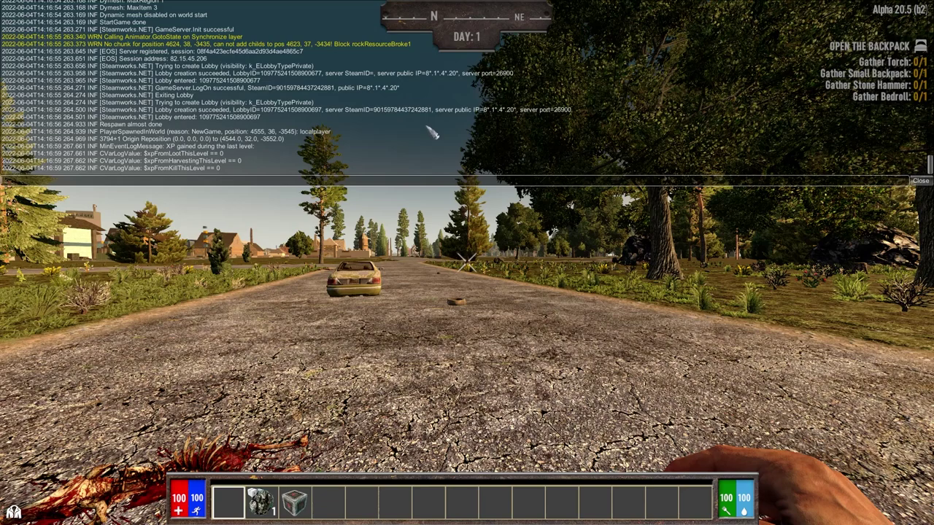
pyautogui.press('F1')
pyautogui.press('Escape')
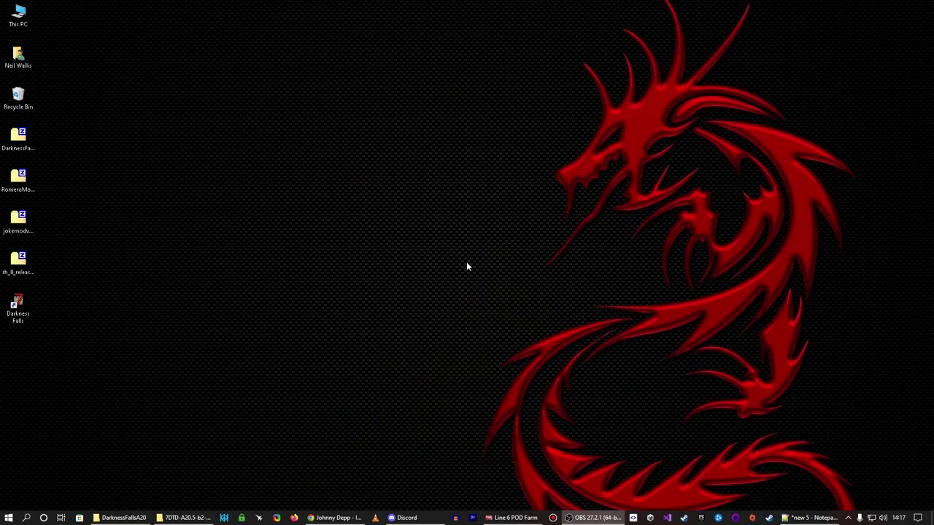
# Examine the Saves folder inside DarknessFallsA20 and return to the mod folder
pyautogui.click(121, 518)
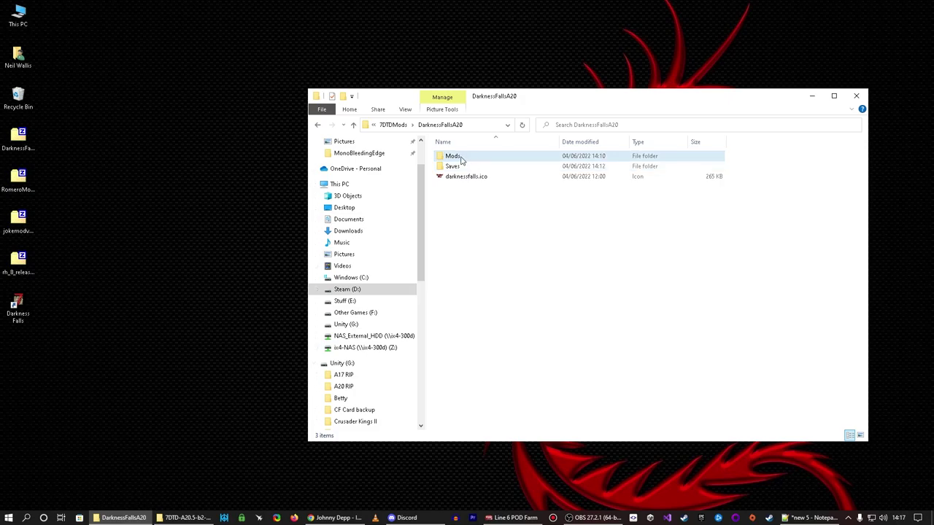
pyautogui.doubleClick(494, 166)
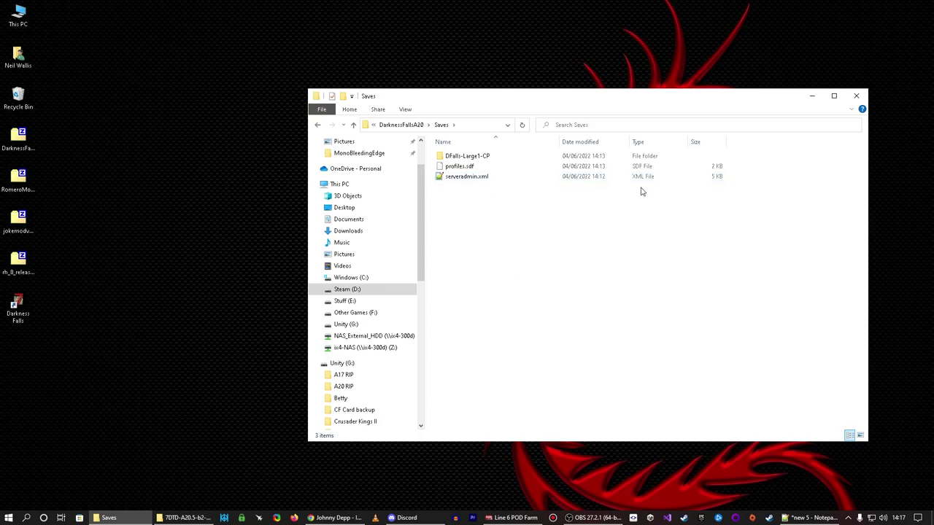
pyautogui.click(401, 124)
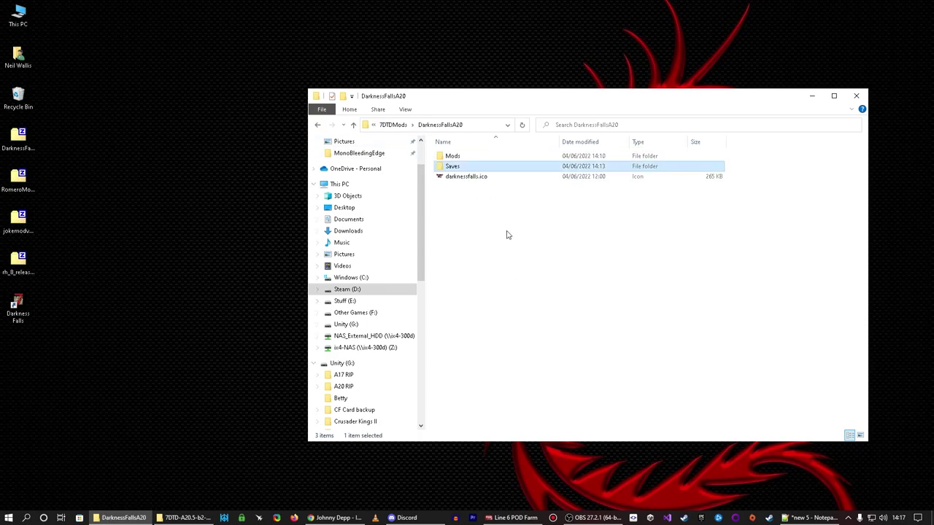
# Examine the folder structure inside the rh_8_release-main.zip archive and close the archive
pyautogui.doubleClick(22, 266)
pyautogui.click(296, 208)
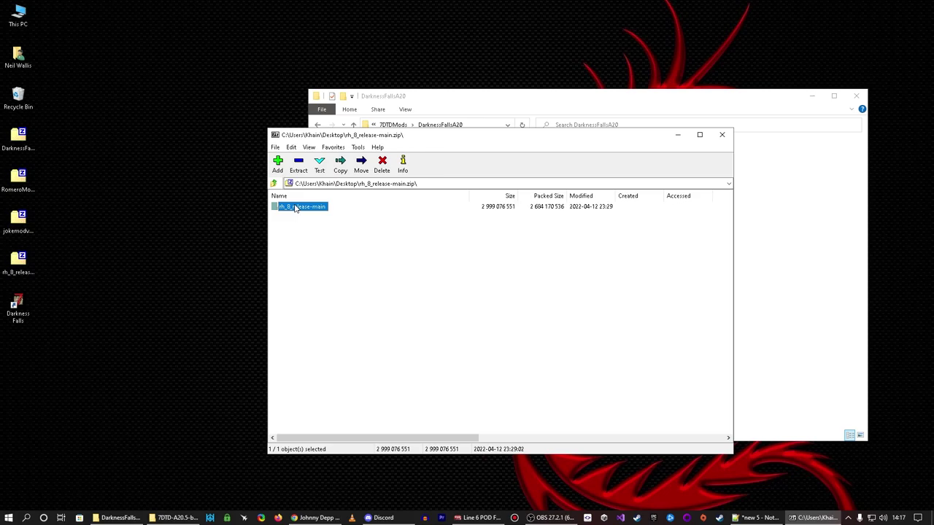
pyautogui.doubleClick(296, 208)
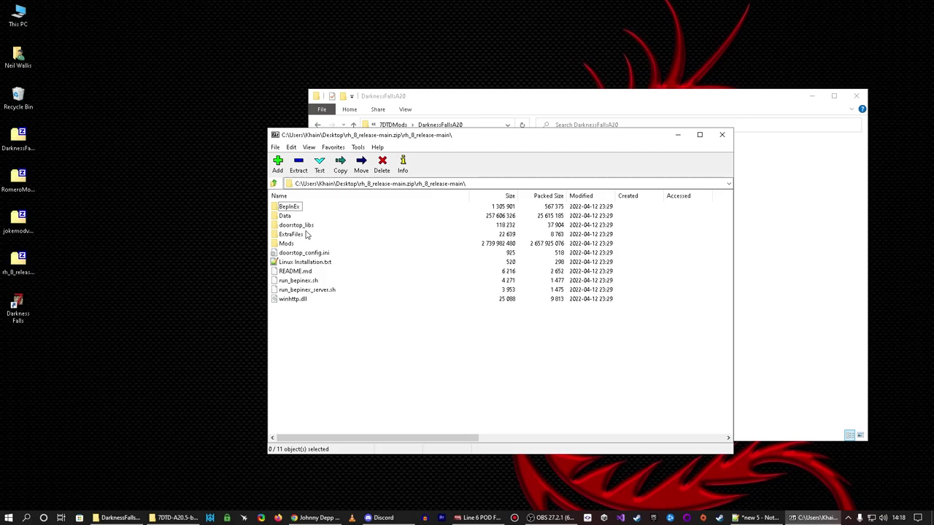
pyautogui.click(722, 134)
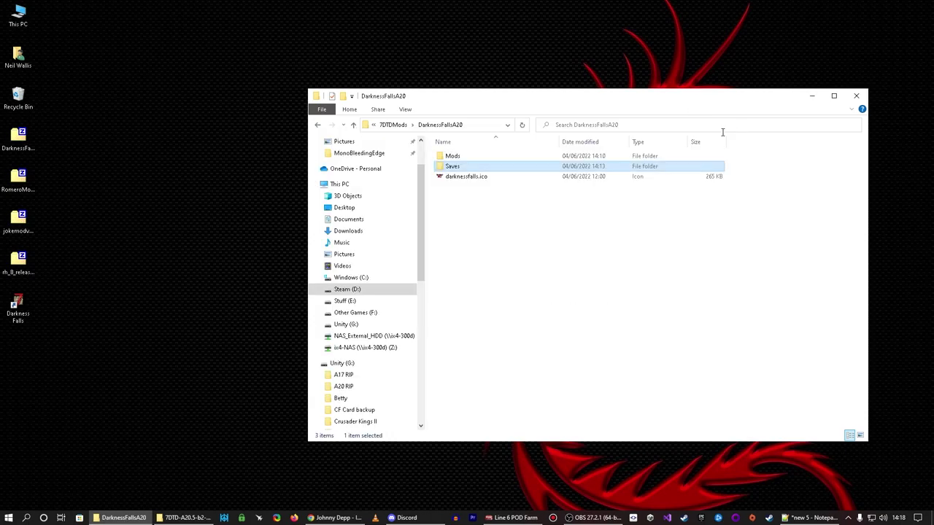
# Go up to the 7DTDMods folder and open the RomeroModA20-main folder inside the RomeroModA20-main.zip archive
pyautogui.click(390, 125)
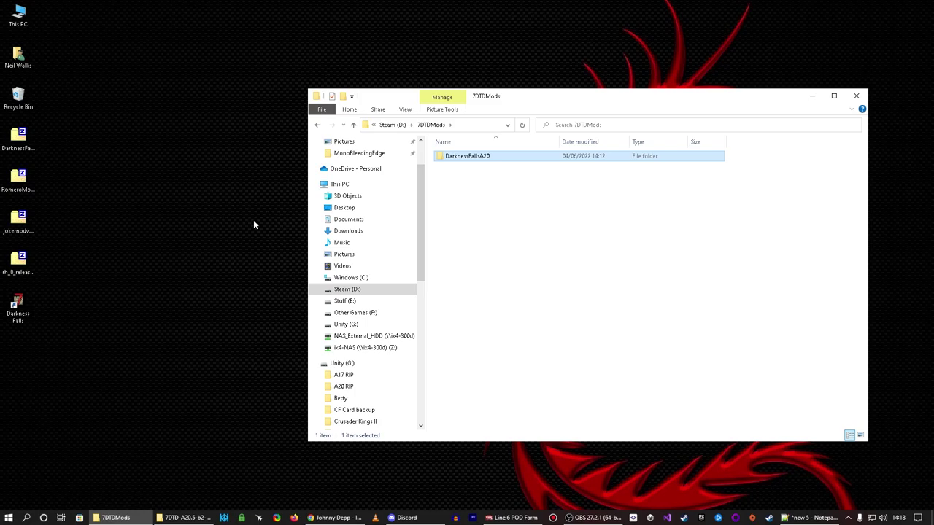
pyautogui.doubleClick(35, 189)
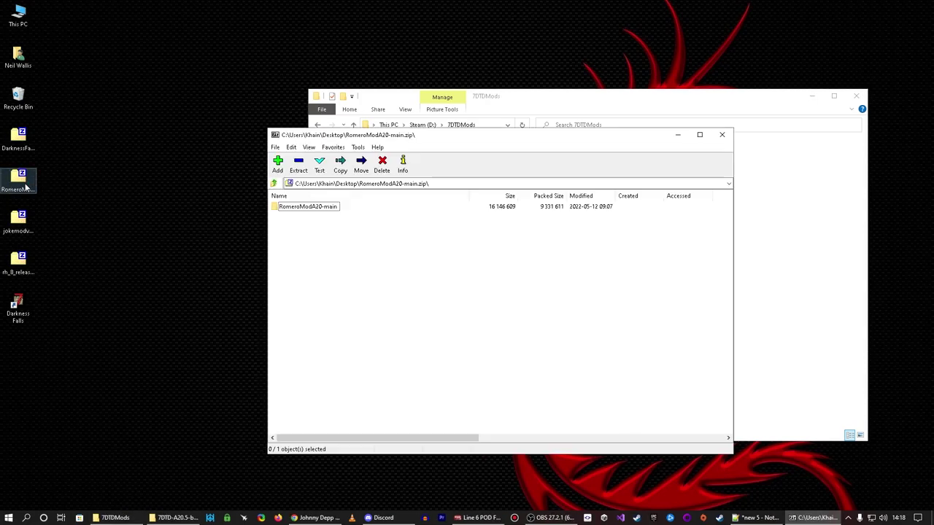
pyautogui.doubleClick(338, 206)
# Create a folder named RomeroModA20 in 7DTDMods and open it
pyautogui.click(771, 243)
pyautogui.rightClick(530, 284)
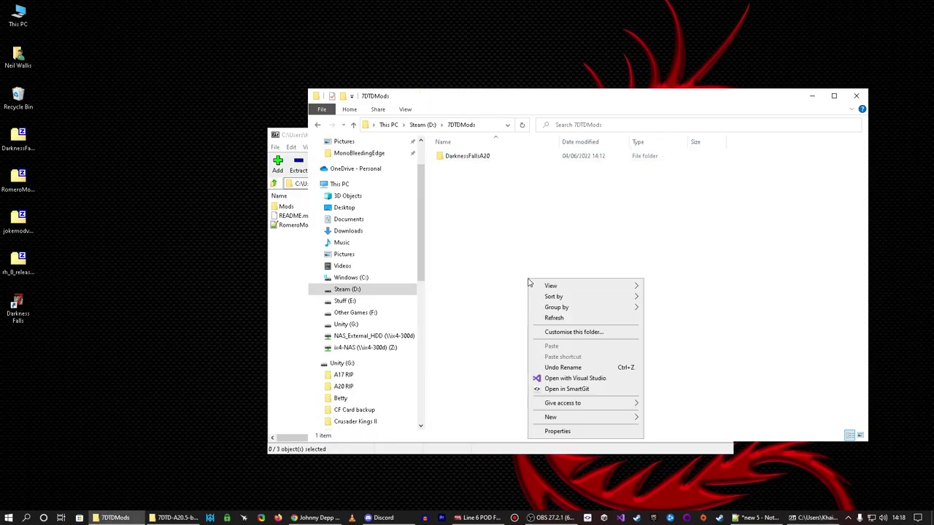
pyautogui.moveTo(632, 417)
pyautogui.click(689, 418)
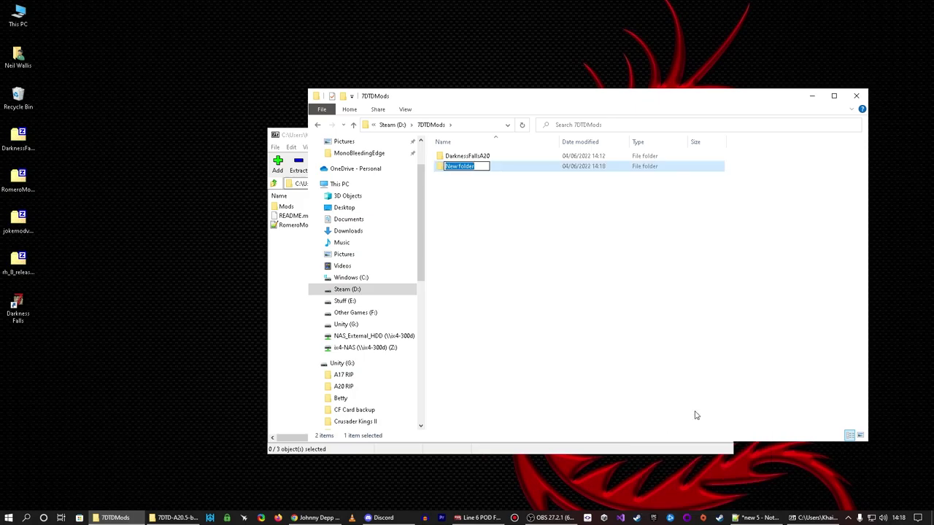
pyautogui.write('RomeroModA20')
pyautogui.press('Return')
pyautogui.press('Return')
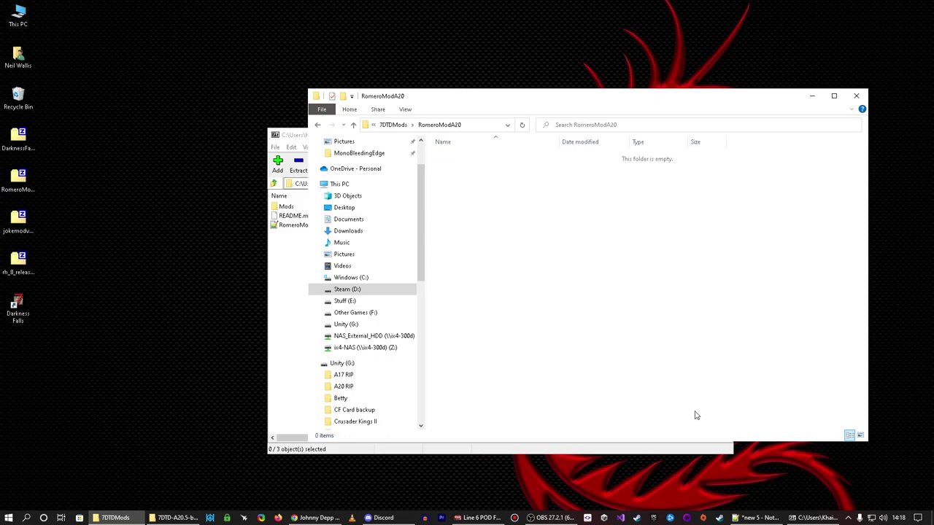
# Extract the Mods folder from the Romero mod archive into RomeroModA20 and close the archive
pyautogui.moveTo(289, 209); pyautogui.dragTo(794, 216)
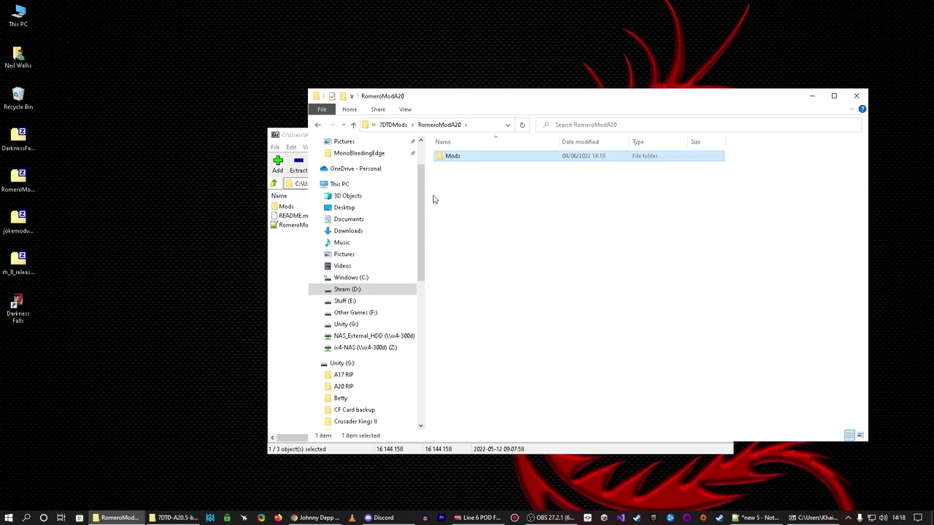
pyautogui.click(279, 272)
pyautogui.click(721, 138)
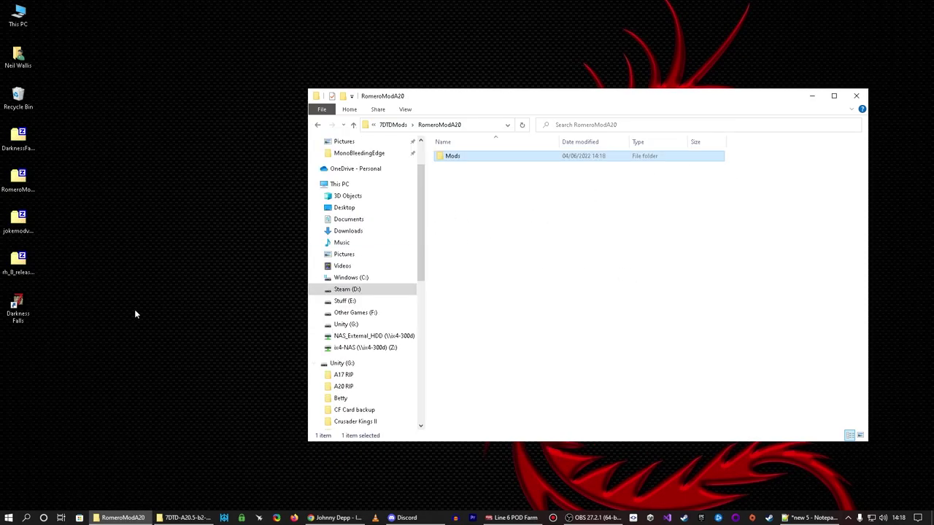
# Duplicate the Darkness Falls shortcut on the desktop
pyautogui.rightClick(18, 310)
pyautogui.click(58, 254)
pyautogui.rightClick(62, 381)
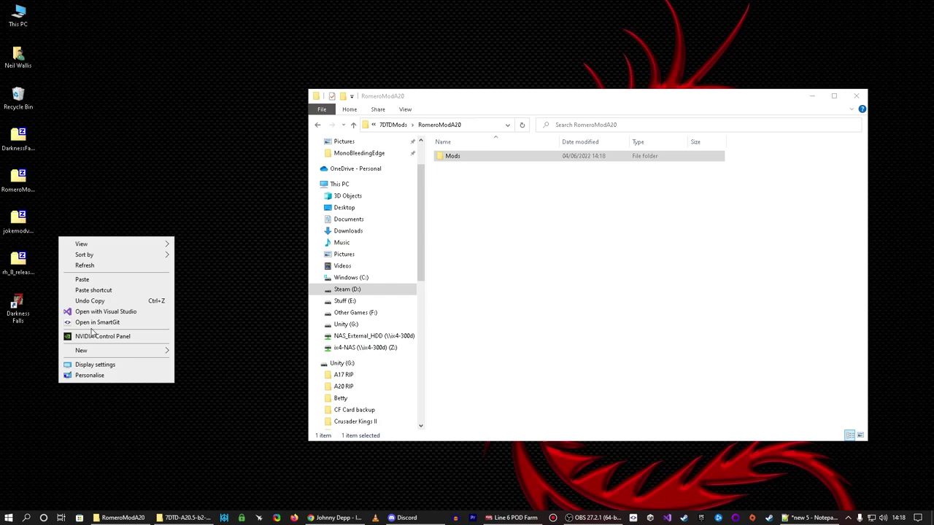
pyautogui.click(101, 281)
# Rename the copied shortcut as Romero Mod and place it directly below the Darkness Falls shortcut
pyautogui.rightClick(62, 398)
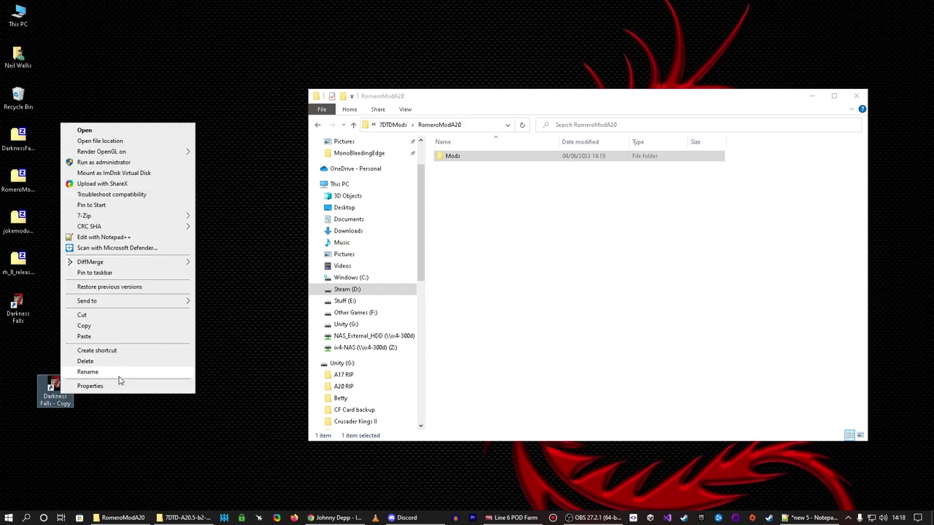
pyautogui.click(121, 378)
pyautogui.write('Romero Mod')
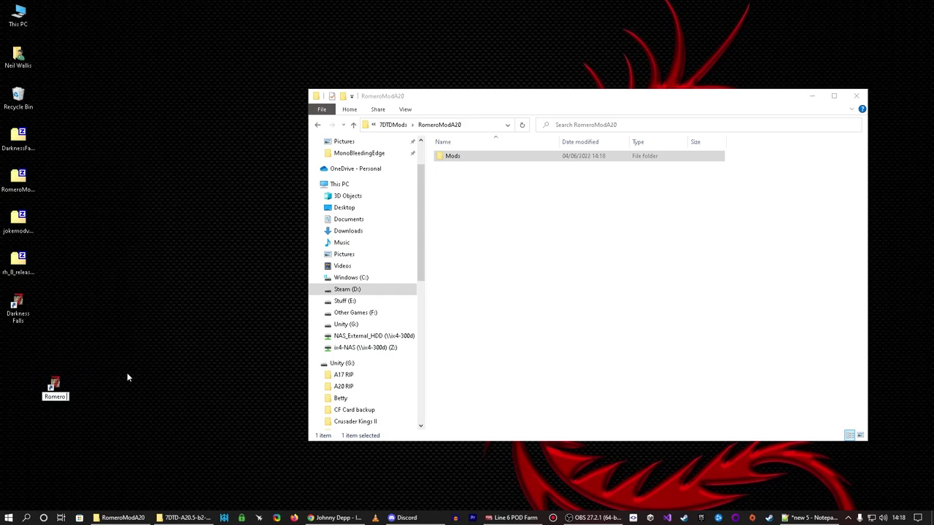
pyautogui.press('Return')
pyautogui.moveTo(58, 384); pyautogui.dragTo(19, 348)
# Change the UserDataFolder path in the Romero Mod shortcut's target to D:\7DTDMods\RomeroModA20 and save its properties
pyautogui.rightClick(11, 359)
pyautogui.click(44, 350)
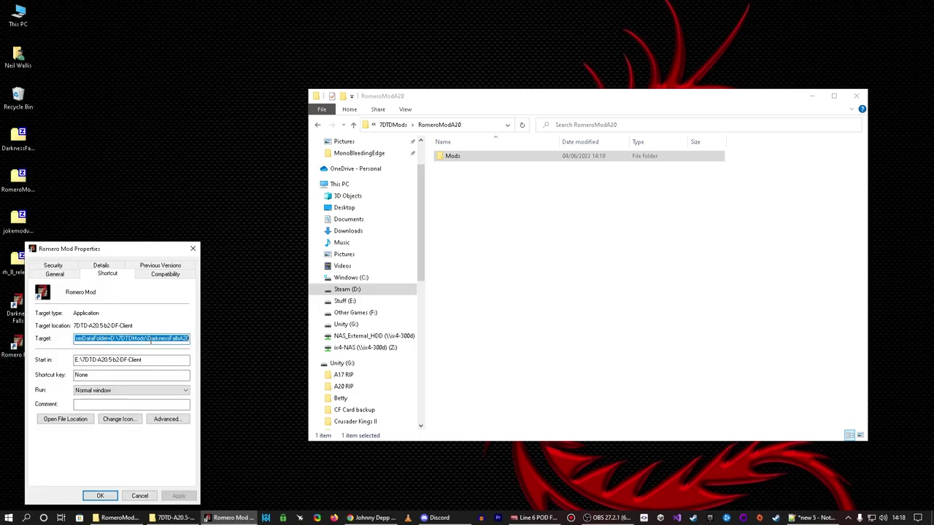
pyautogui.press('End')
pyautogui.hotkey('ctrl', 'shift', 'Left')
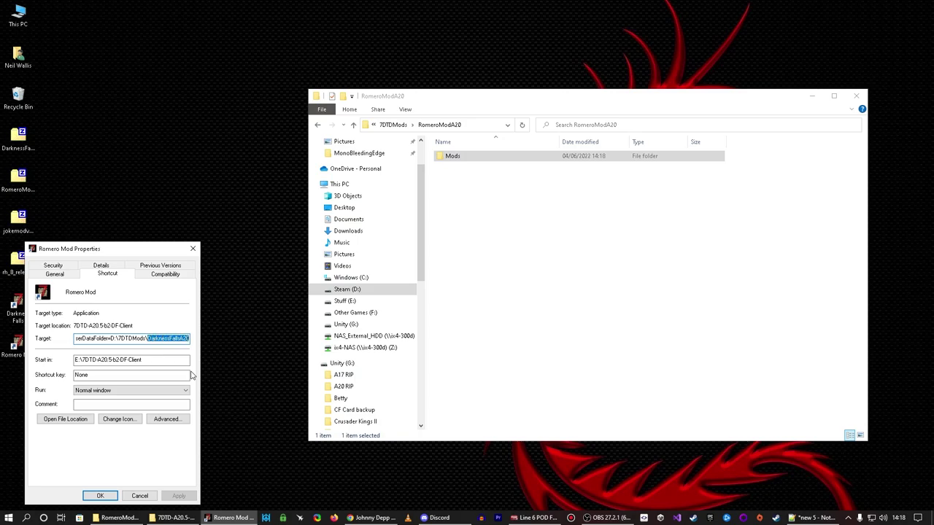
pyautogui.write('RomeroM')
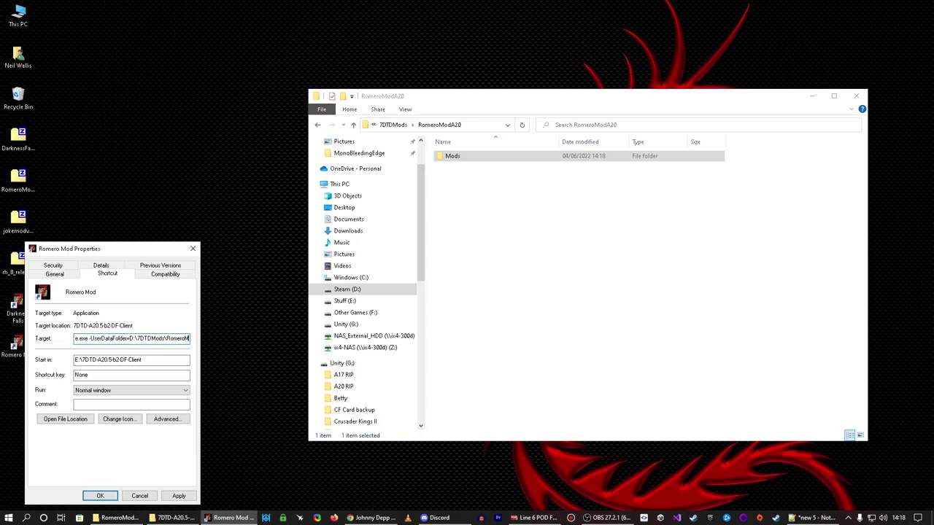
pyautogui.write('odA20')
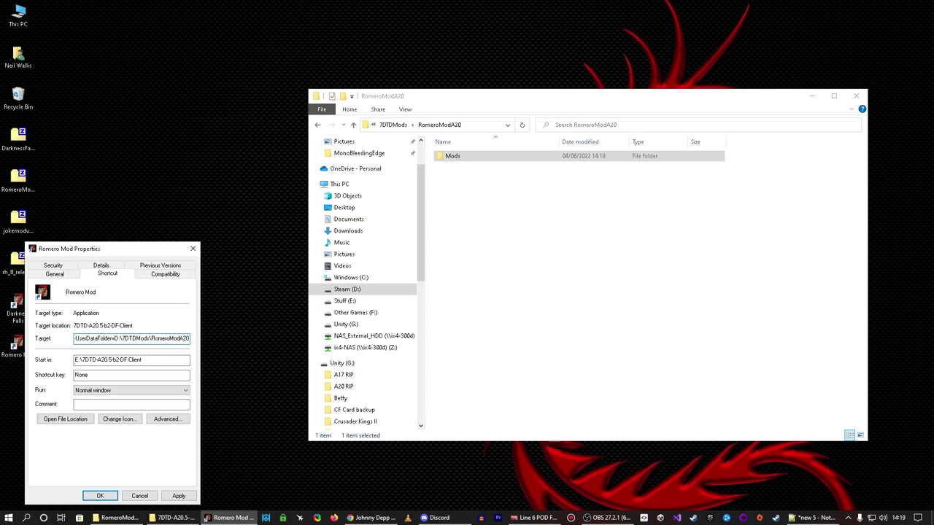
pyautogui.click(179, 495)
pyautogui.click(100, 495)
# Launch 7 Days to Die through the Romero Mod shortcut and start a new game named test in Navezgane
pyautogui.doubleClick(18, 347)
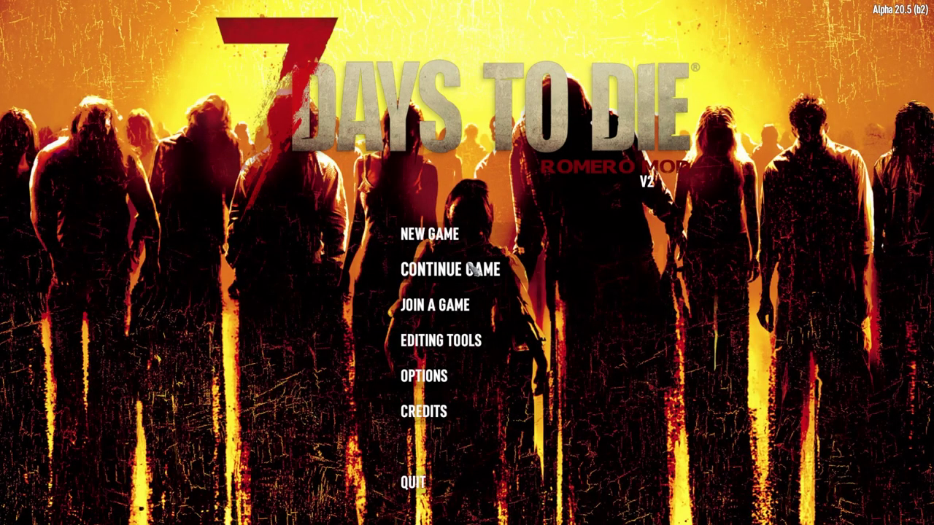
pyautogui.click(431, 234)
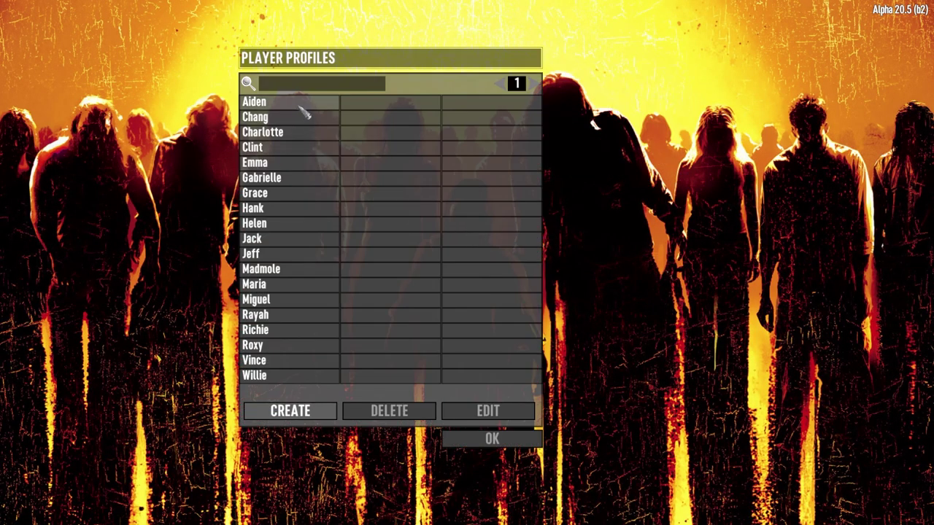
pyautogui.click(493, 439)
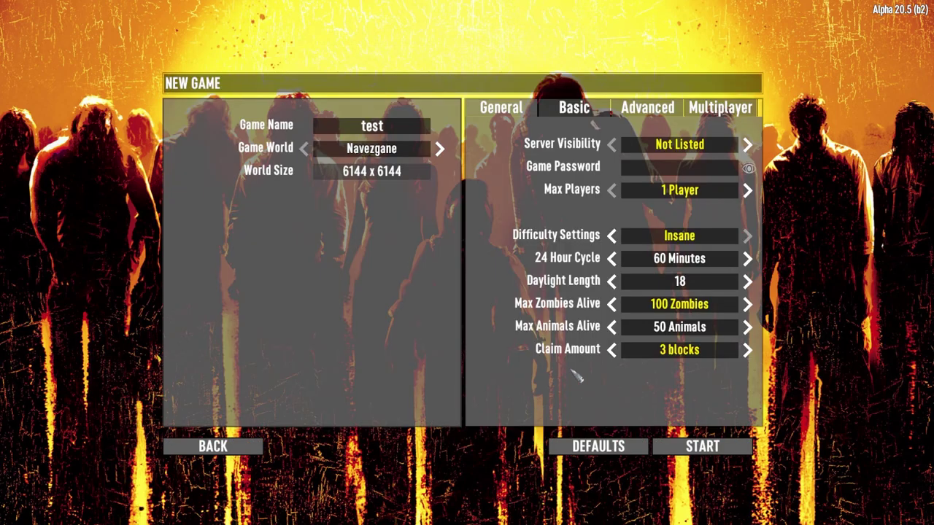
pyautogui.click(709, 448)
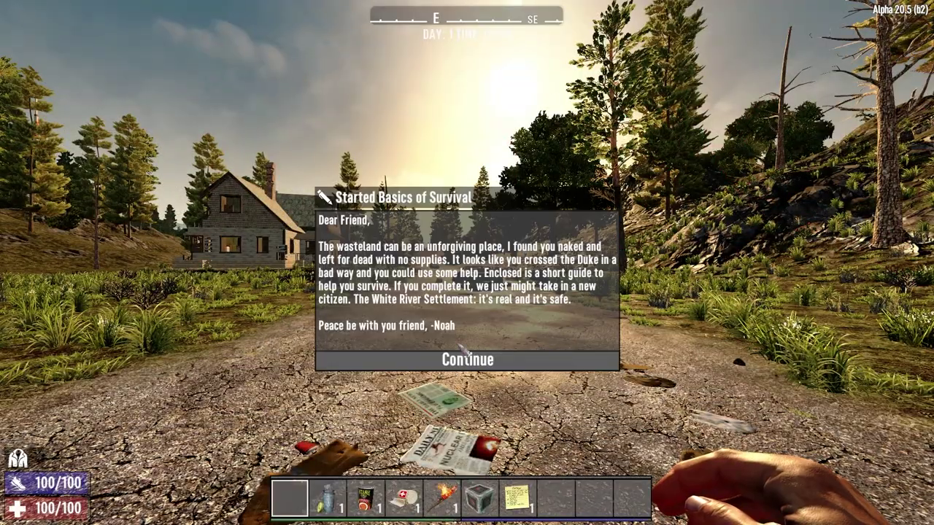
# Dismiss the introductory quest messages, check the console log for errors, and exit to the desktop
pyautogui.click(470, 362)
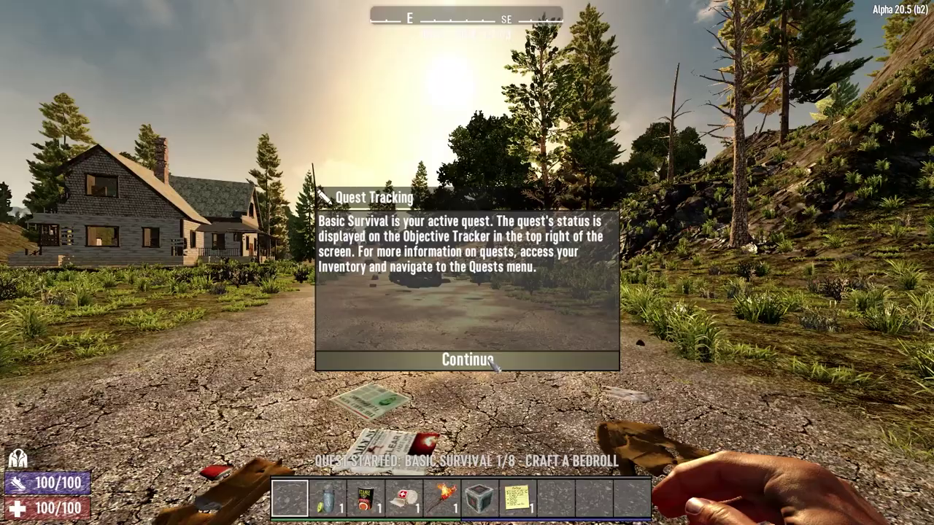
pyautogui.click(491, 360)
pyautogui.press('F1')
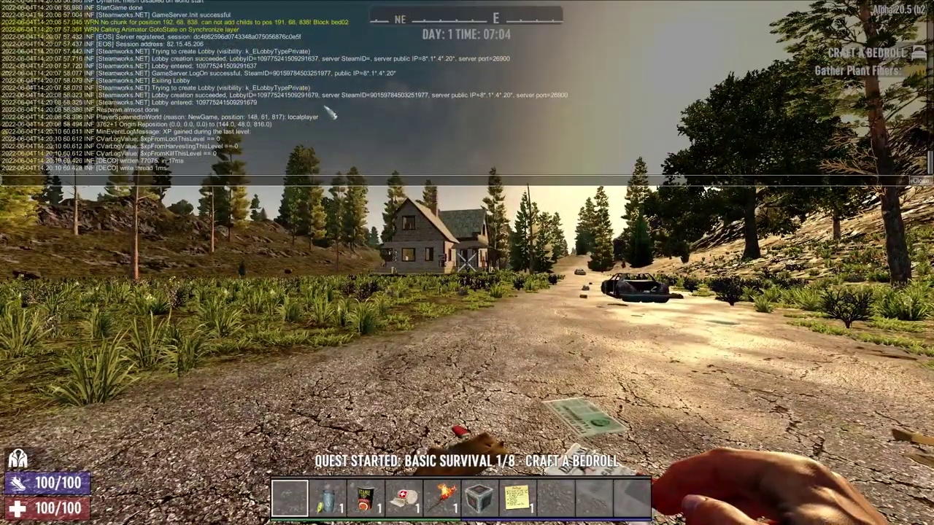
pyautogui.press('F1')
pyautogui.press('Escape')
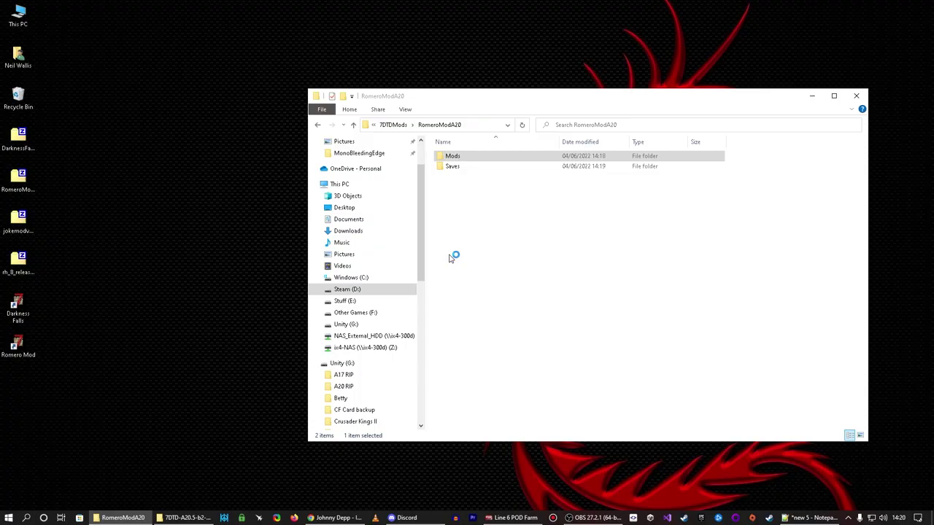
# Create a folder named JokeModA20 in 7DTDMods
pyautogui.press('Down')
pyautogui.rightClick(467, 224)
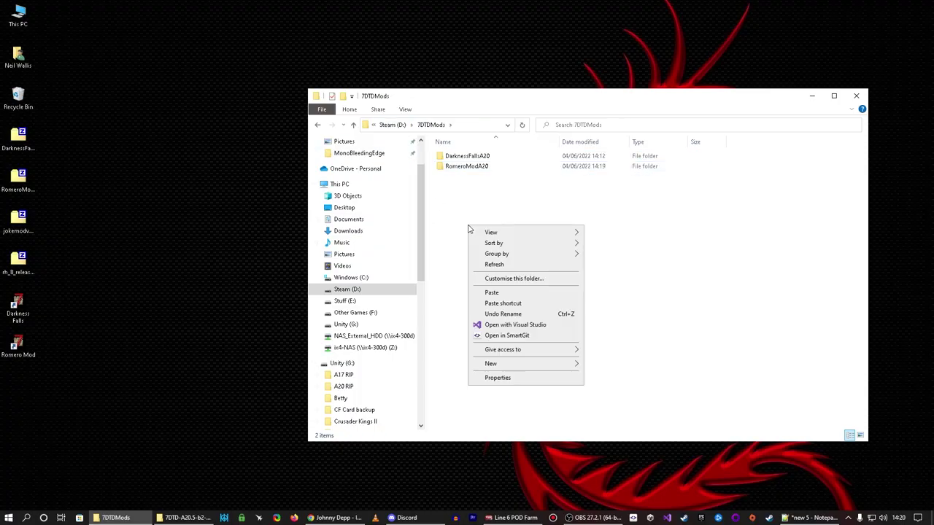
pyautogui.moveTo(530, 363)
pyautogui.click(602, 367)
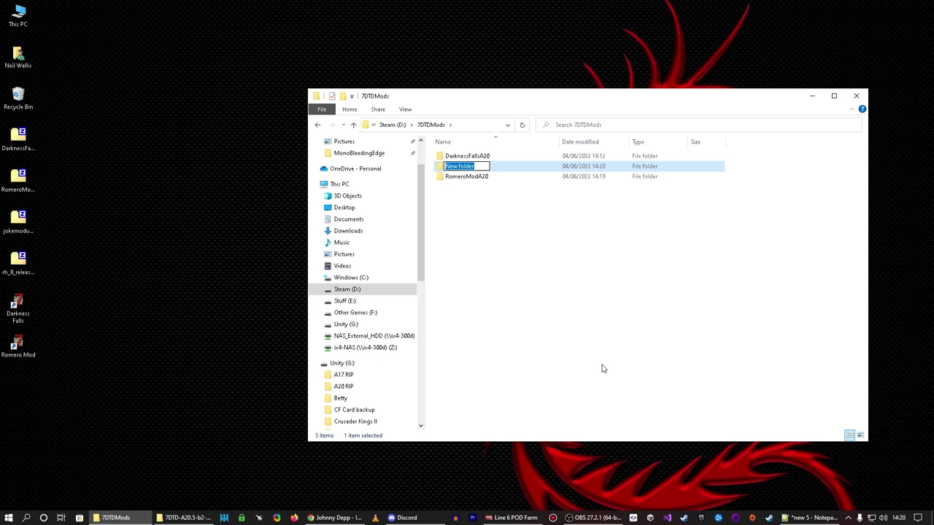
pyautogui.write('JokeModA20')
pyautogui.press('Return')
# Extract the Mods folder from the jokemodv2-main archive into JokeModA20, close the archive and return to 7DTDMods
pyautogui.doubleClick(19, 221)
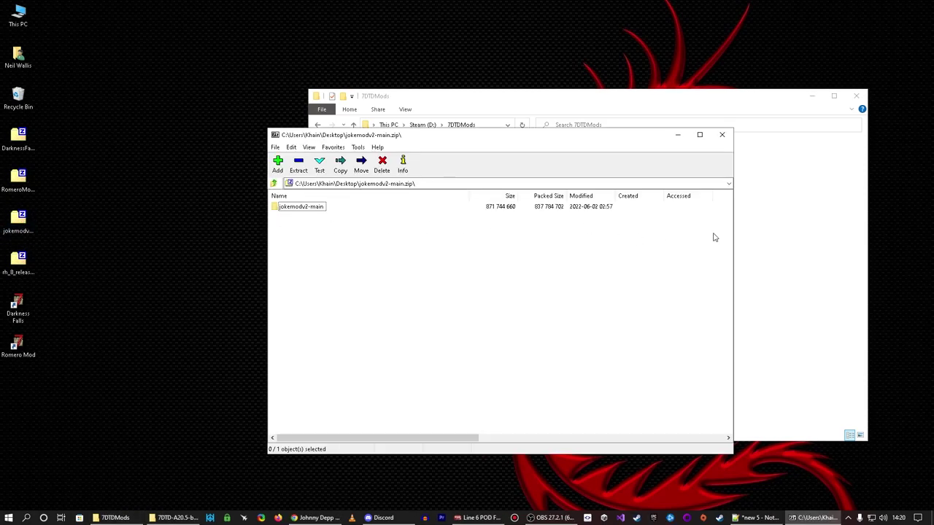
pyautogui.click(803, 206)
pyautogui.doubleClick(514, 167)
pyautogui.doubleClick(296, 207)
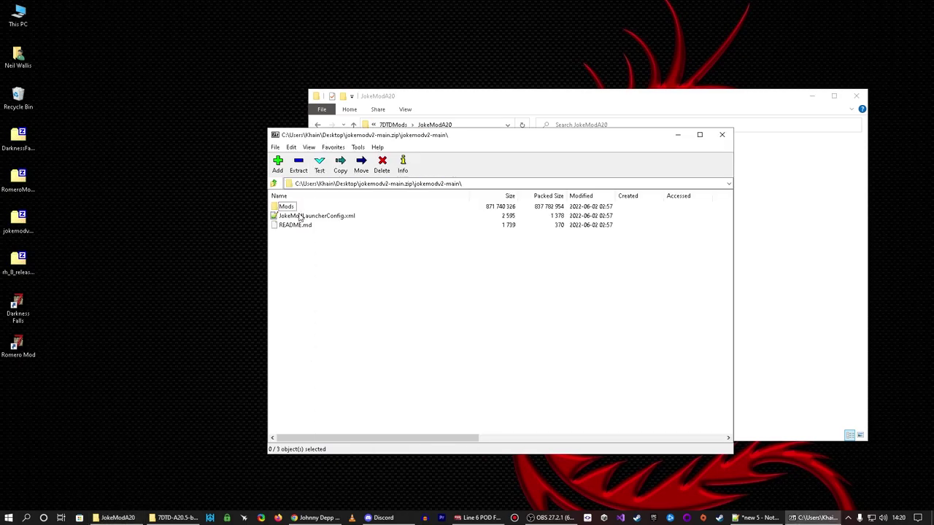
pyautogui.moveTo(292, 208); pyautogui.dragTo(781, 226)
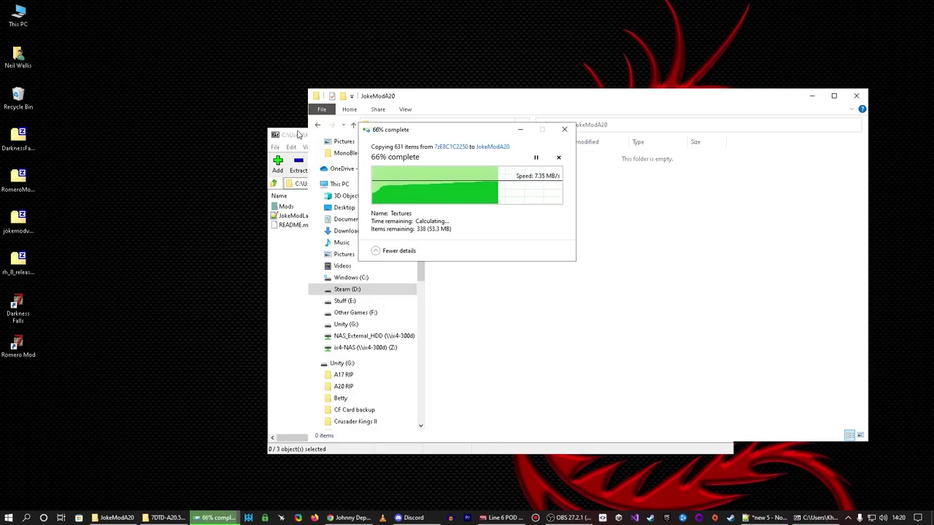
pyautogui.click(295, 136)
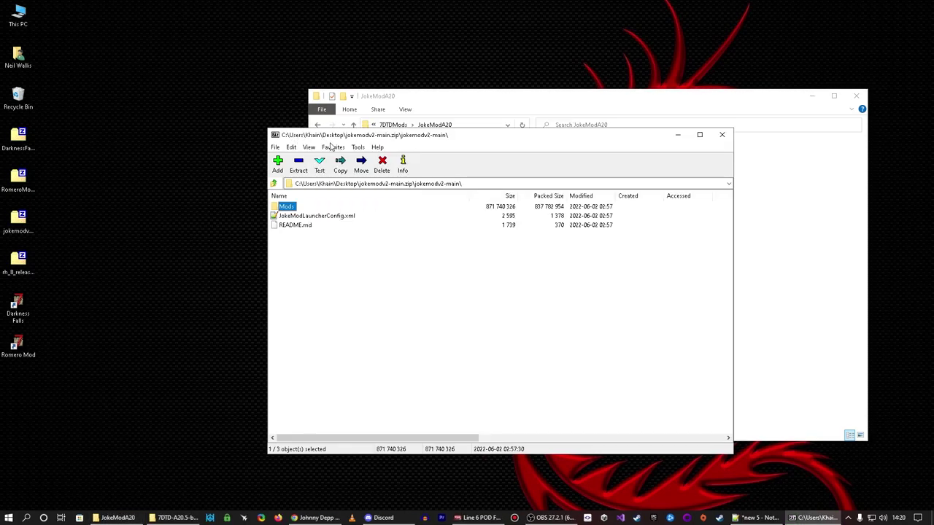
pyautogui.click(723, 135)
pyautogui.click(387, 125)
# Duplicate the Romero Mod shortcut on the desktop and rename the copy as Joke Mod
pyautogui.click(6, 354)
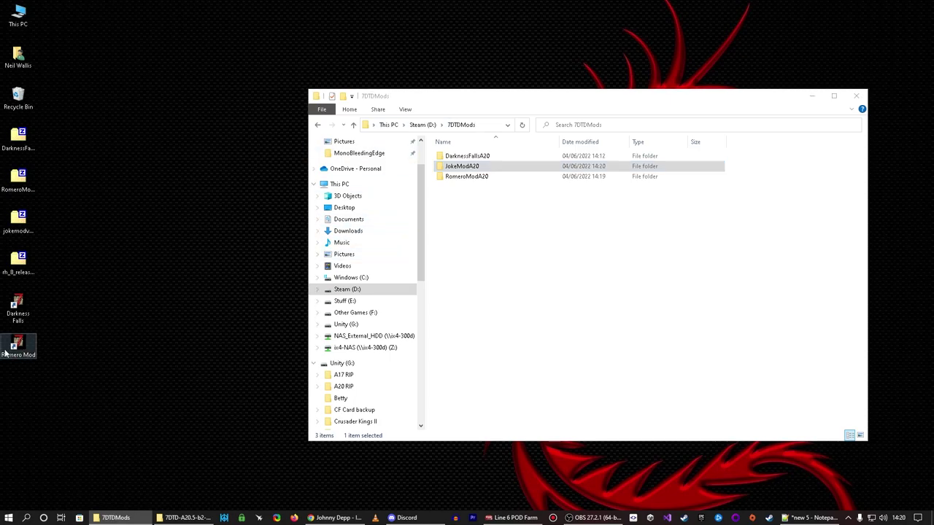
pyautogui.rightClick(6, 354)
pyautogui.click(58, 283)
pyautogui.rightClick(55, 391)
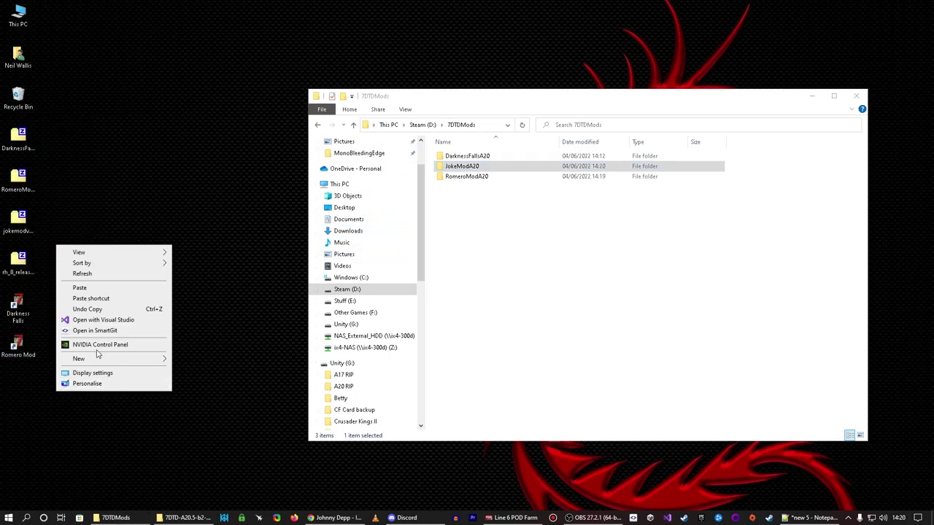
pyautogui.click(98, 289)
pyautogui.rightClick(60, 385)
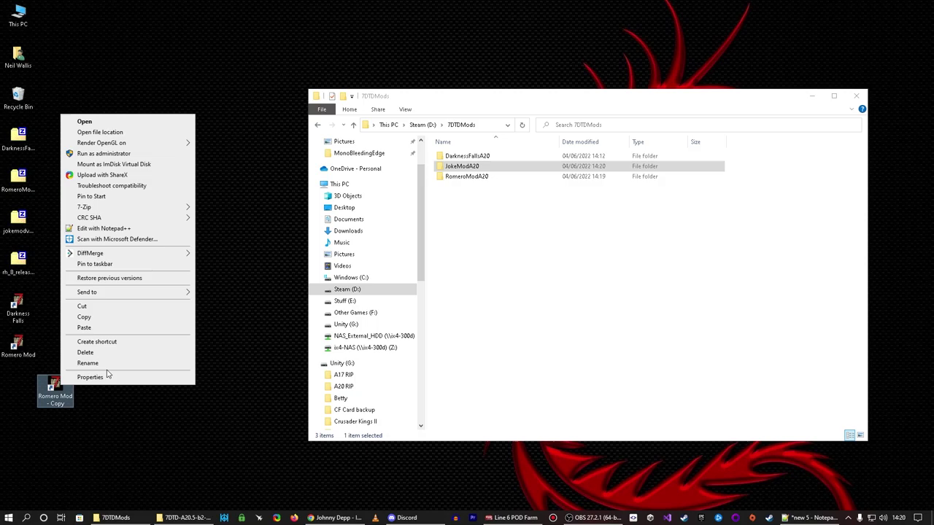
pyautogui.click(91, 362)
pyautogui.write('Joke Mod')
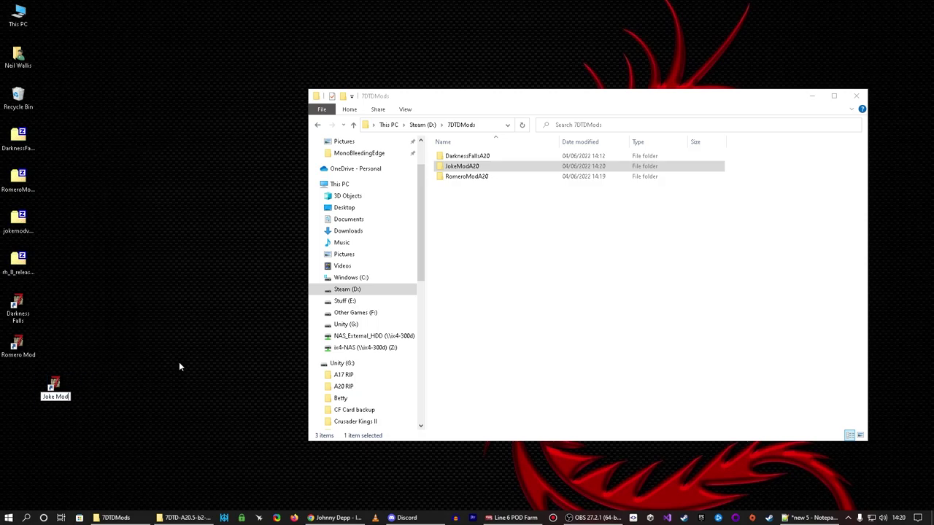
pyautogui.press('Return')
# Change the UserDataFolder path in the Joke Mod shortcut's target to D:\7DTDMods\JokeModA20 and save its properties
pyautogui.rightClick(69, 387)
pyautogui.click(70, 380)
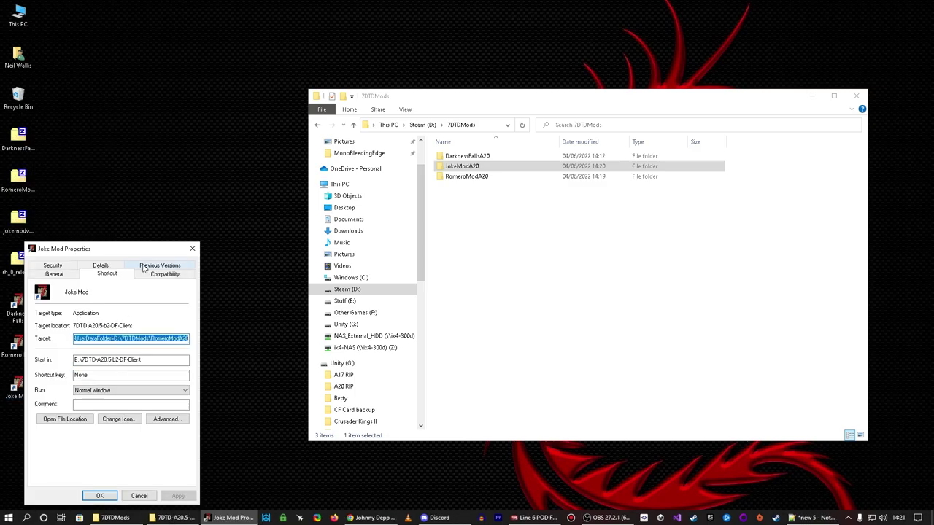
pyautogui.click(146, 339)
pyautogui.press('BackSpace')
pyautogui.press('BackSpace')
pyautogui.press('BackSpace')
pyautogui.press('BackSpace')
pyautogui.press('BackSpace')
pyautogui.press('BackSpace')
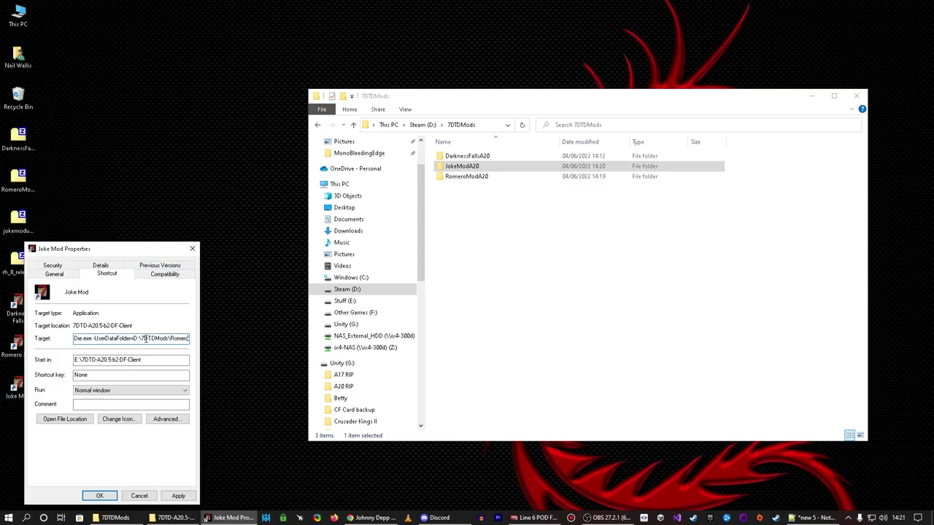
pyautogui.press('BackSpace')
pyautogui.press('BackSpace')
pyautogui.press('BackSpace')
pyautogui.press('BackSpace')
pyautogui.press('BackSpace')
pyautogui.press('BackSpace')
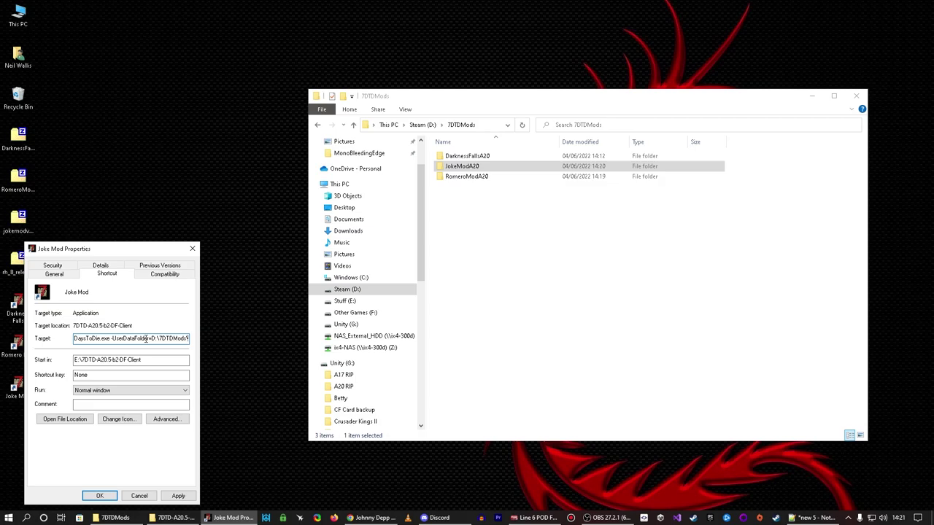
pyautogui.write('JokeModA20')
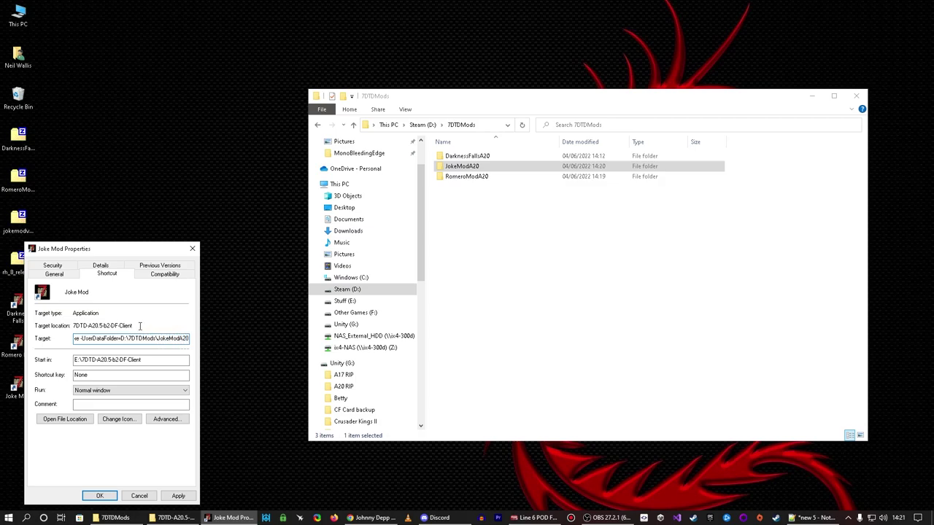
pyautogui.click(178, 495)
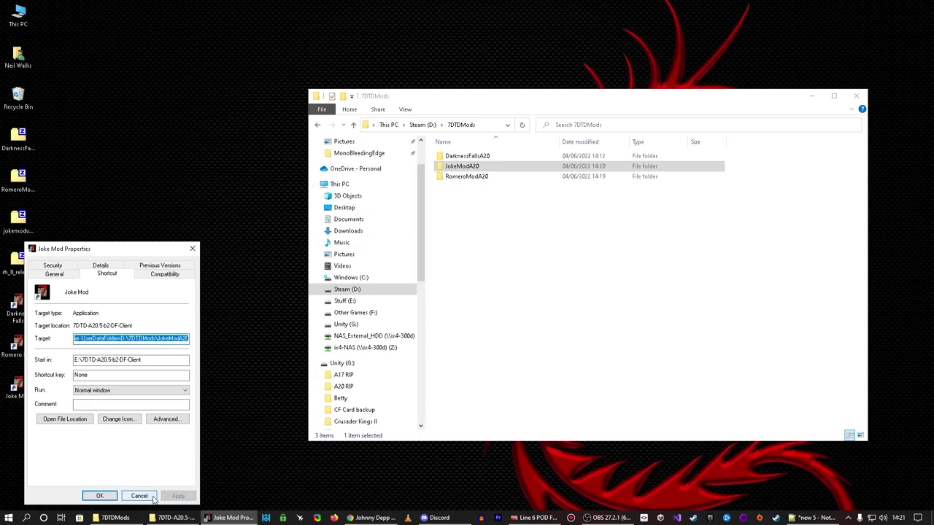
pyautogui.click(101, 496)
# Launch 7 Days to Die through the Joke Mod shortcut and start a new game named test in Navezgane
pyautogui.doubleClick(19, 381)
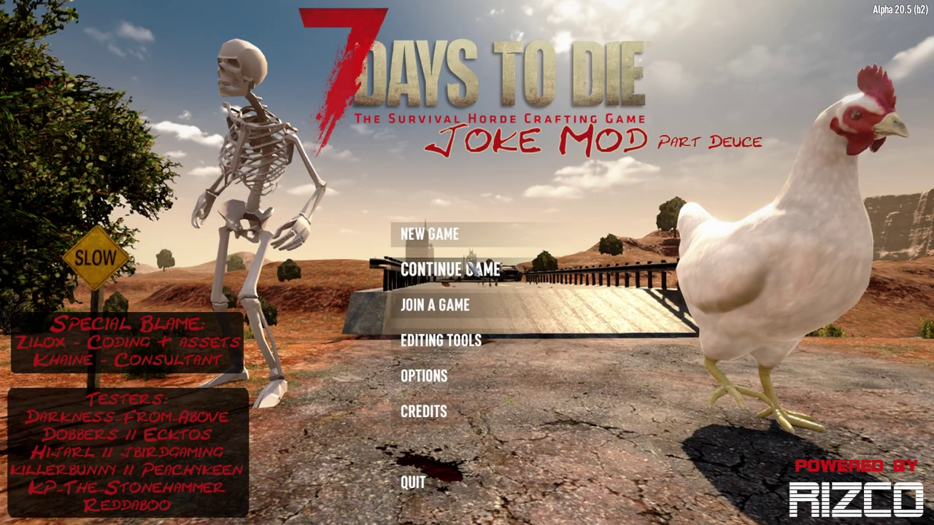
pyautogui.click(433, 234)
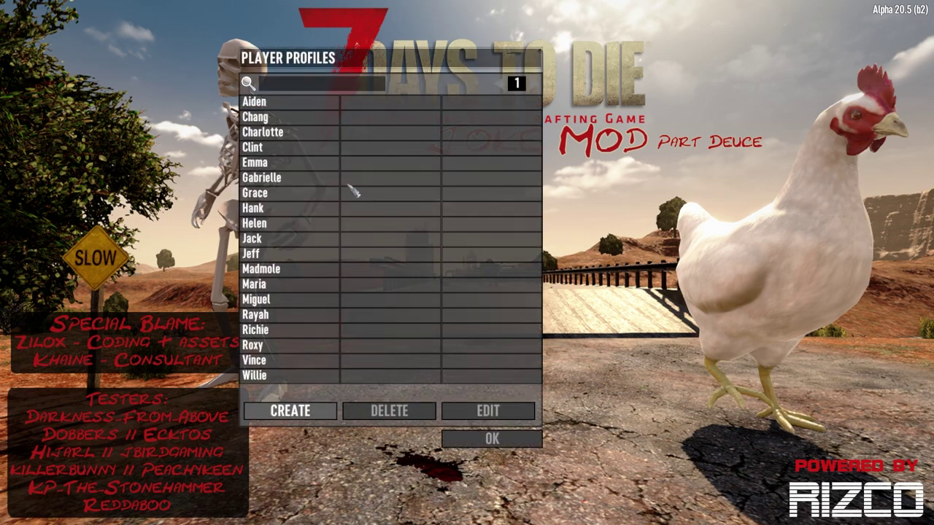
pyautogui.click(496, 437)
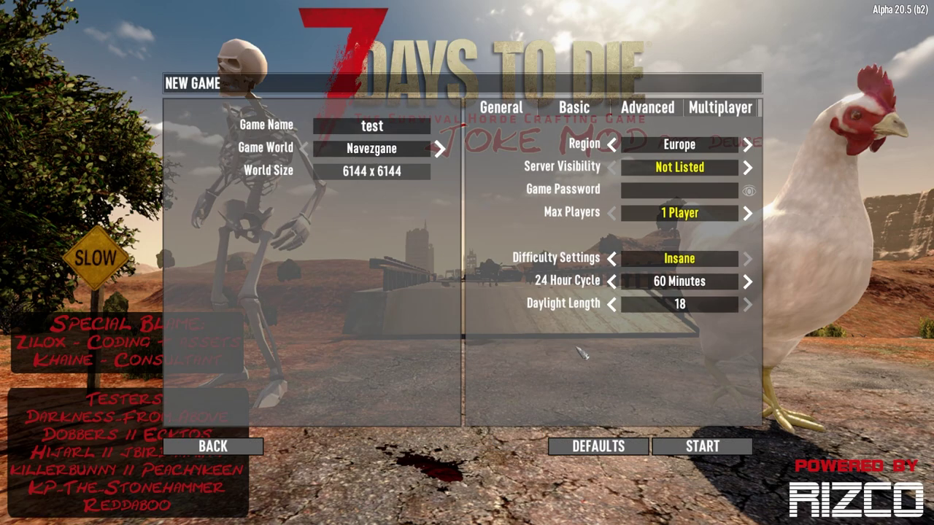
pyautogui.click(719, 447)
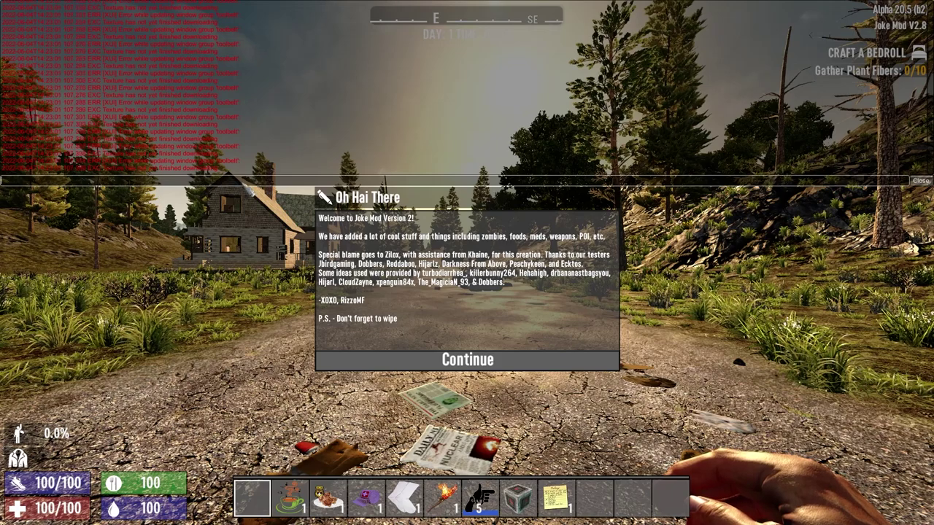
# Dismiss the Joke Mod welcome message and try to regain control of the game behind the open console
pyautogui.click(490, 359)
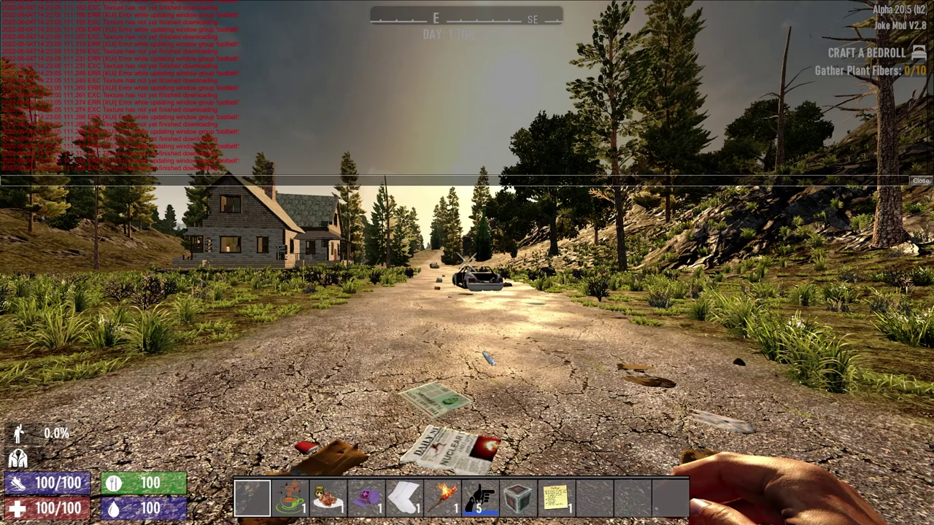
pyautogui.click(490, 359)
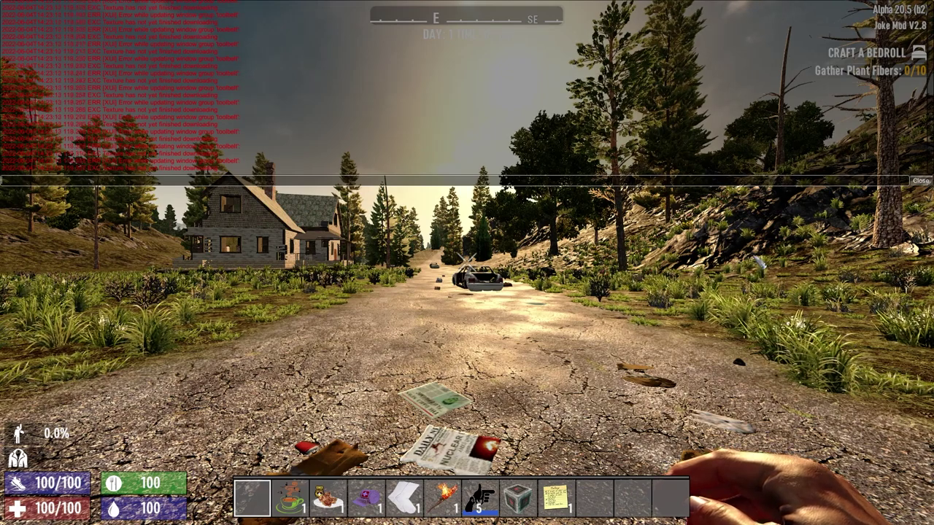
pyautogui.press('w')
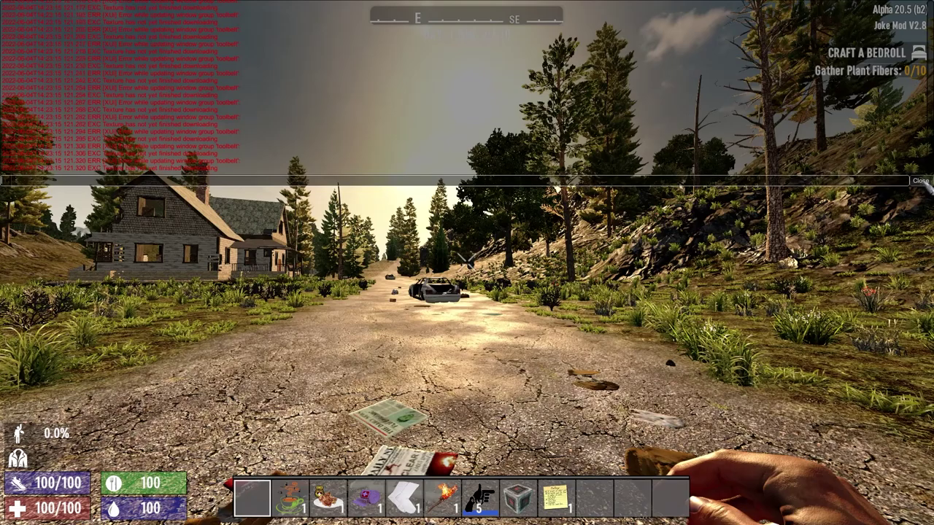
pyautogui.click(467, 262)
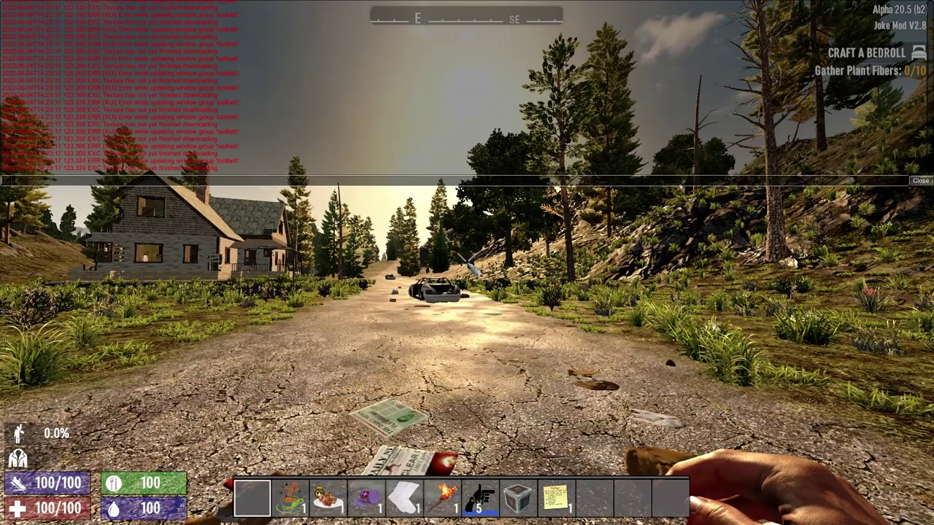
# Exit the Joke Mod game to the desktop and select the Darkness Falls, Romero Mod and Joke Mod shortcuts
pyautogui.hotkey('alt', 'Tab')
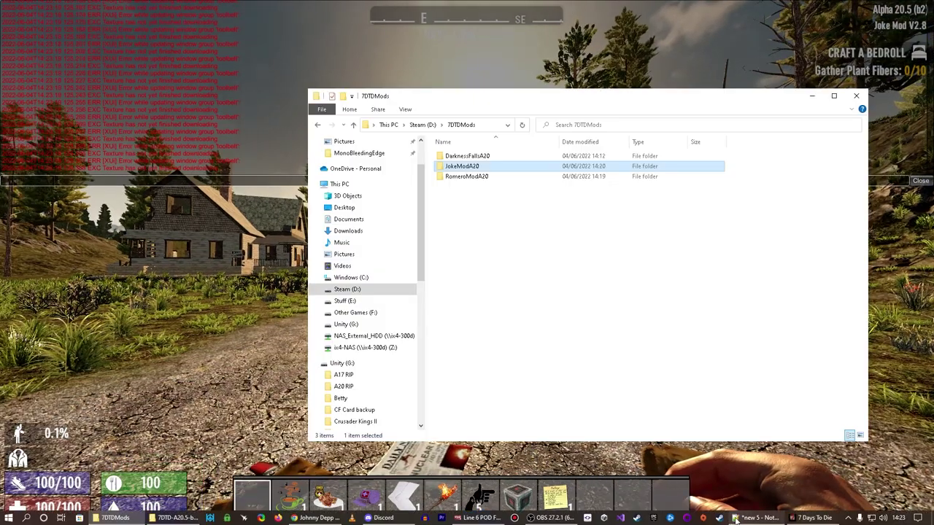
pyautogui.rightClick(810, 518)
pyautogui.click(679, 415)
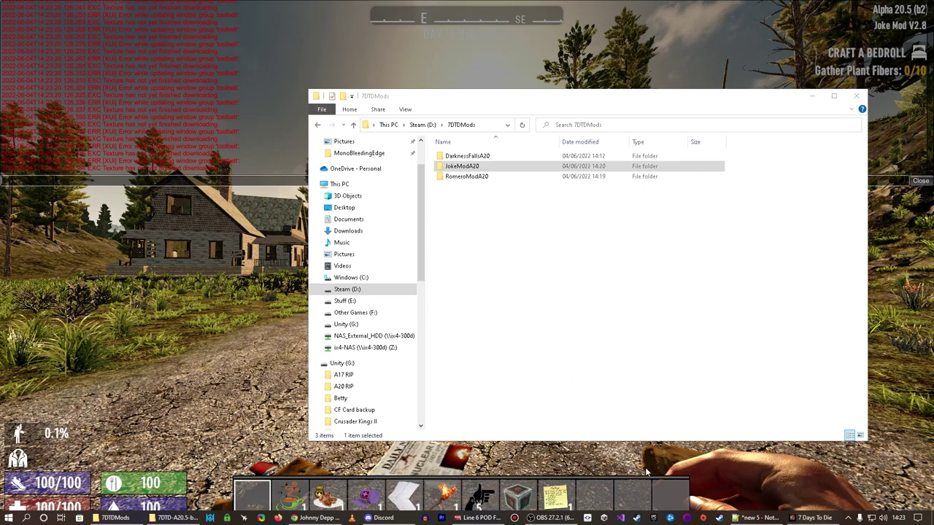
pyautogui.hotkey('alt', 'Tab')
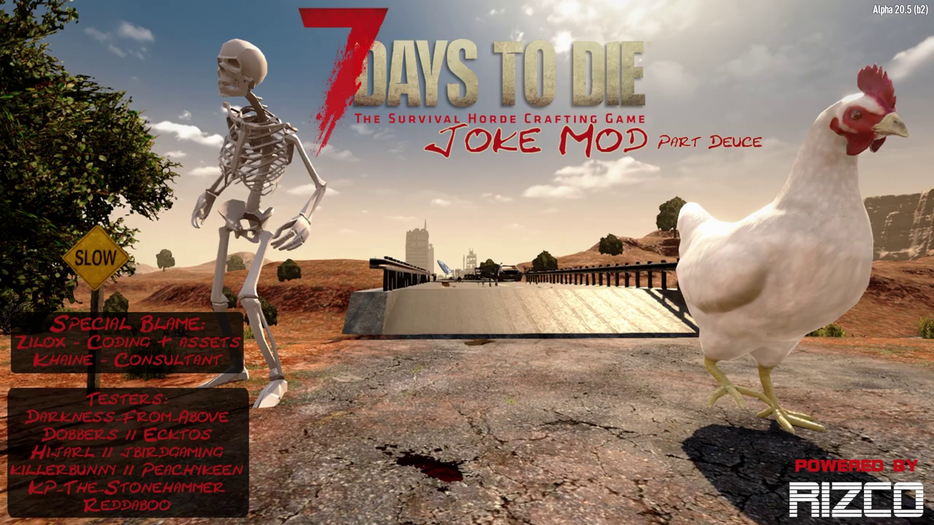
pyautogui.hotkey('alt', 'Tab')
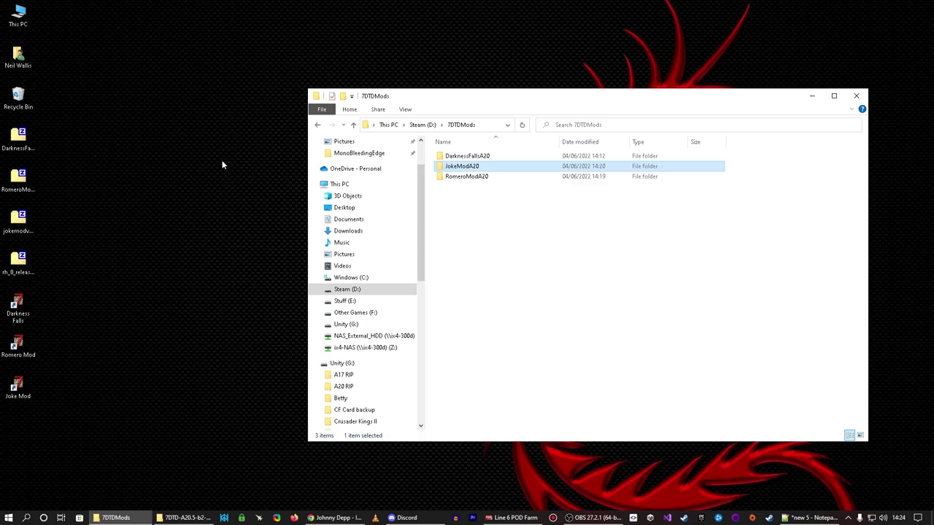
pyautogui.moveTo(94, 428); pyautogui.dragTo(6, 295)
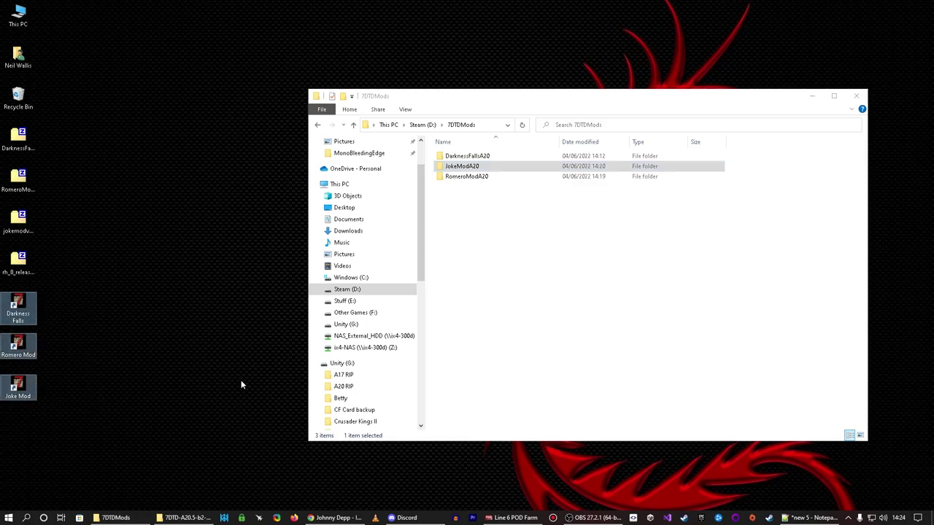